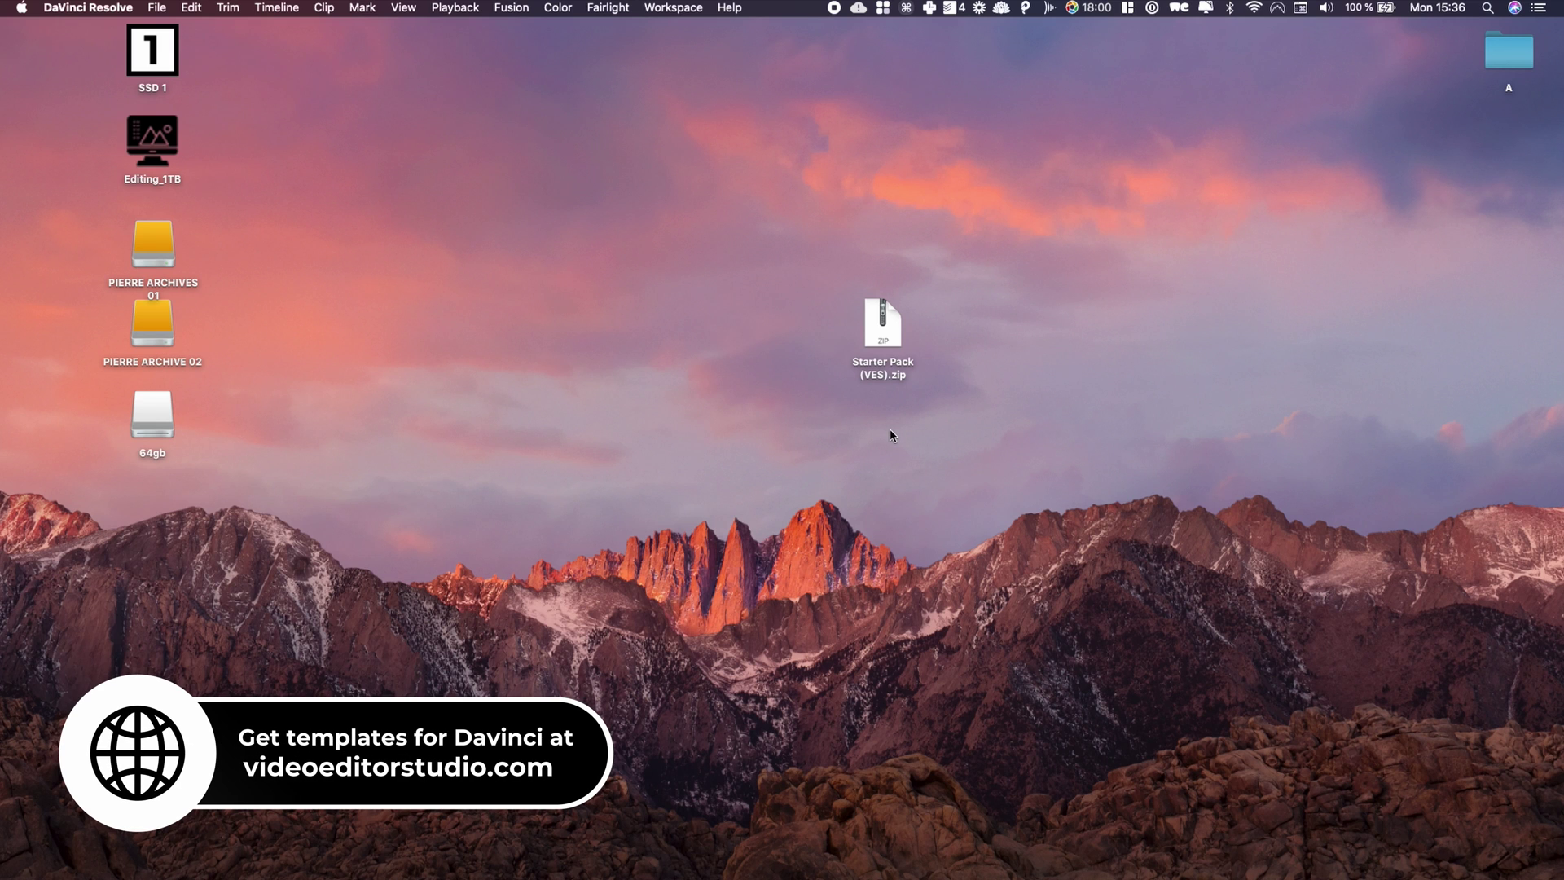
# Step: Extract the Starter Pack (VES) zip and preview its Licence, Instructions and DRFX files
pyautogui.click(891, 328)
pyautogui.doubleClick(892, 328)
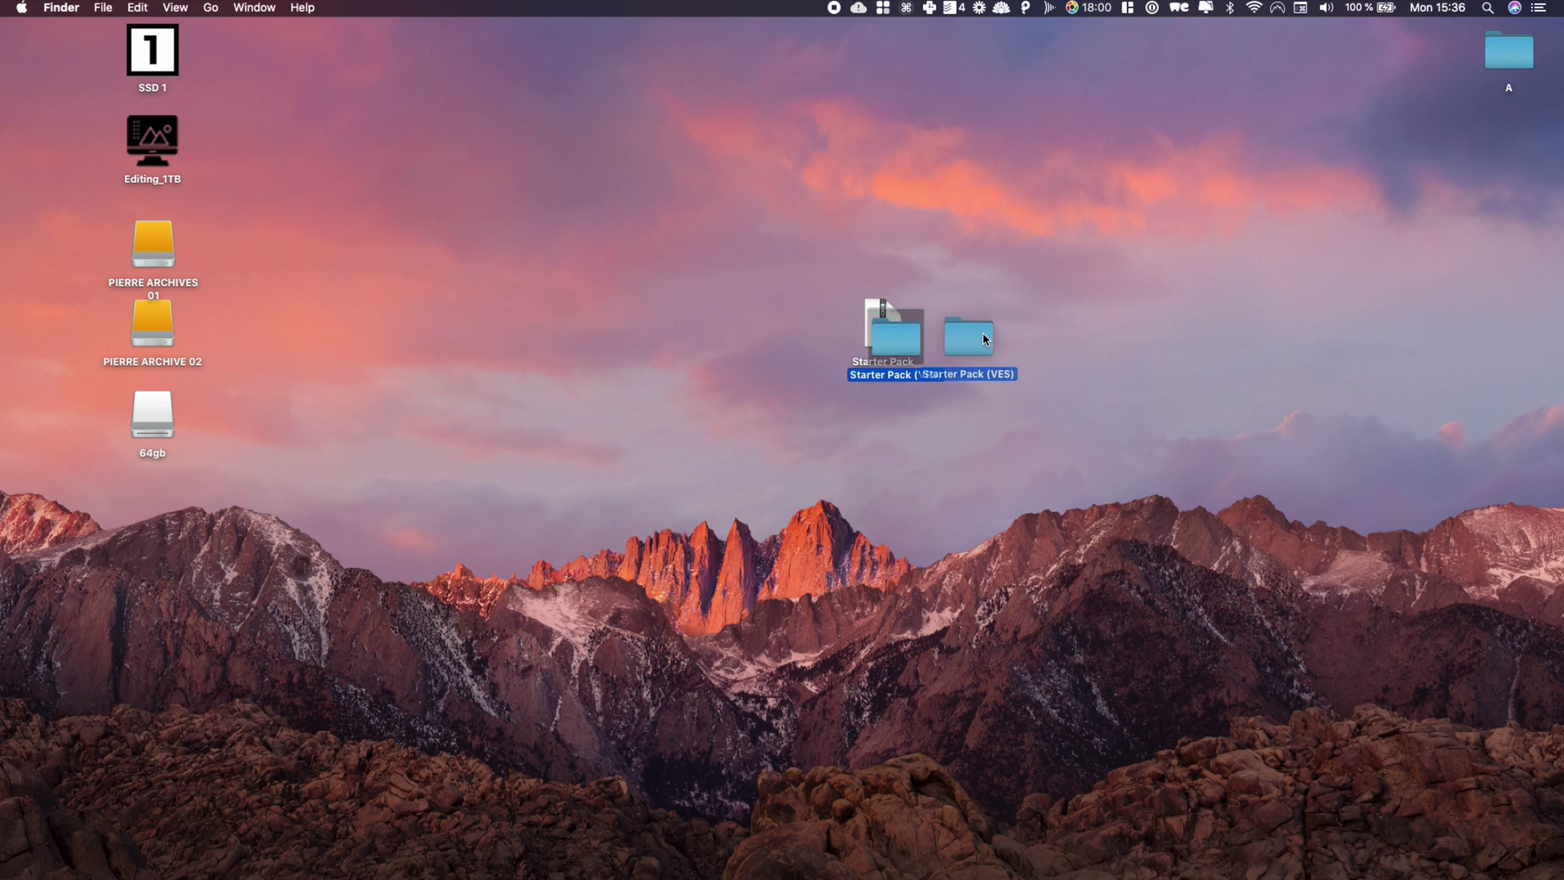
pyautogui.doubleClick(989, 330)
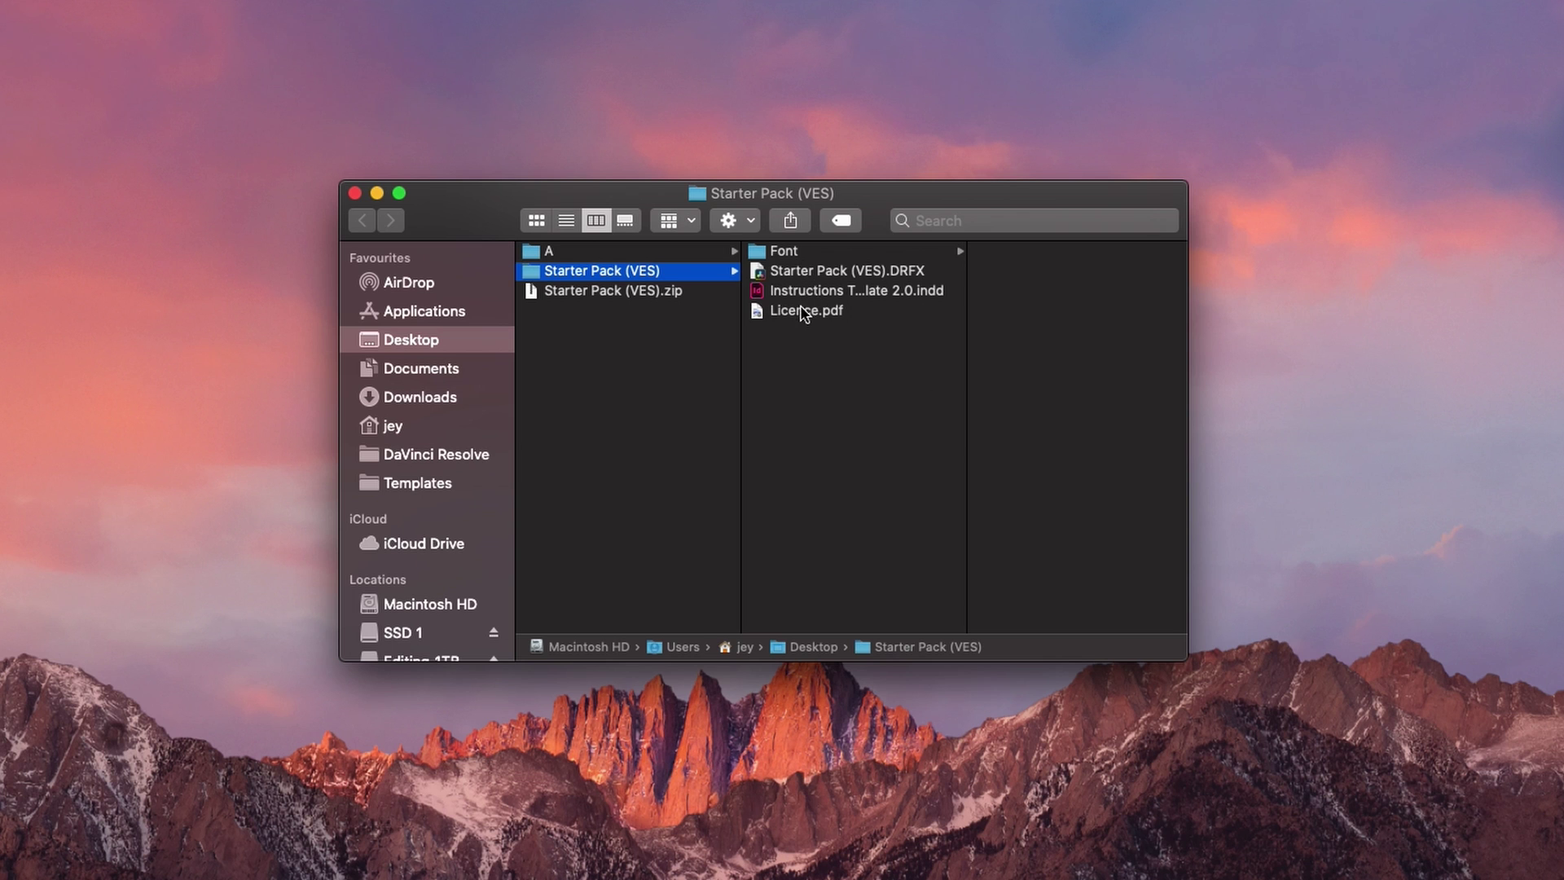
pyautogui.click(946, 334)
pyautogui.click(783, 294)
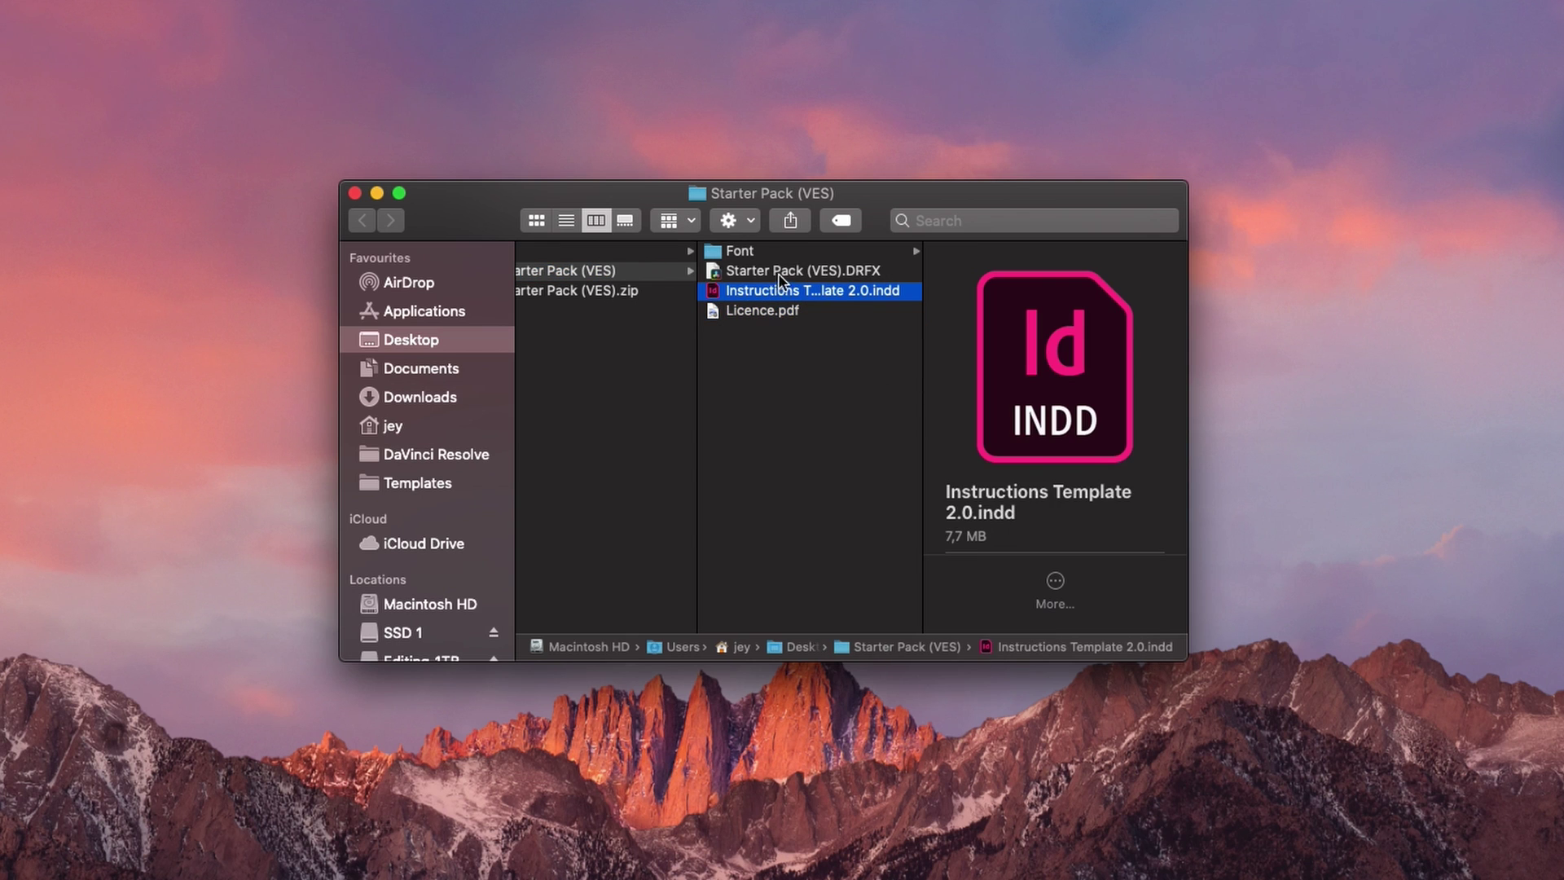
pyautogui.click(779, 270)
# Step: Open the Font folder and select all 36 Montserrat font files
pyautogui.click(755, 250)
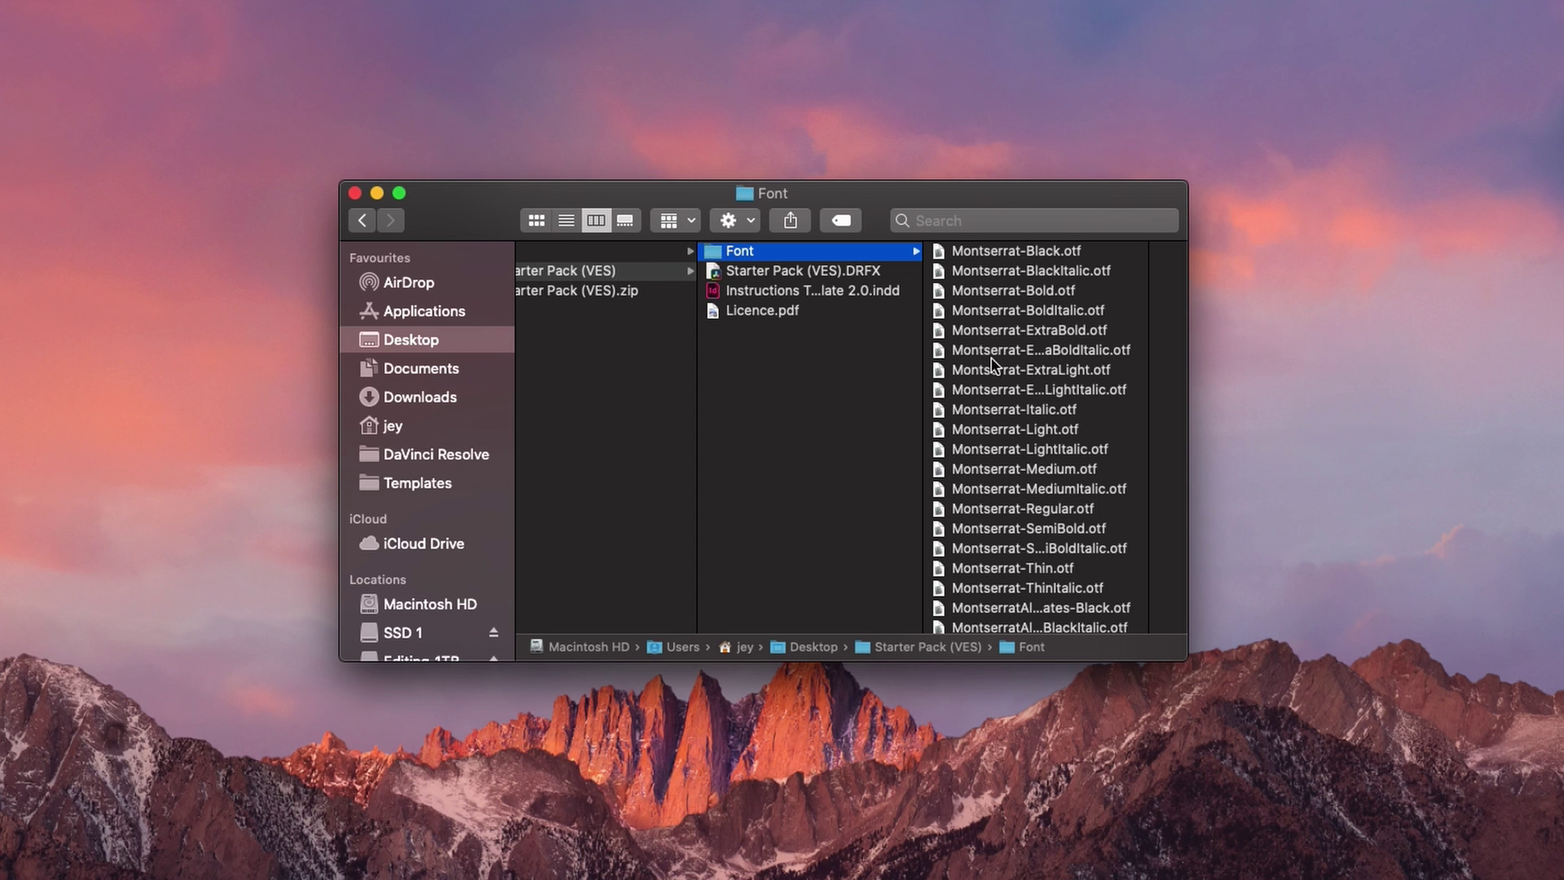
pyautogui.click(992, 252)
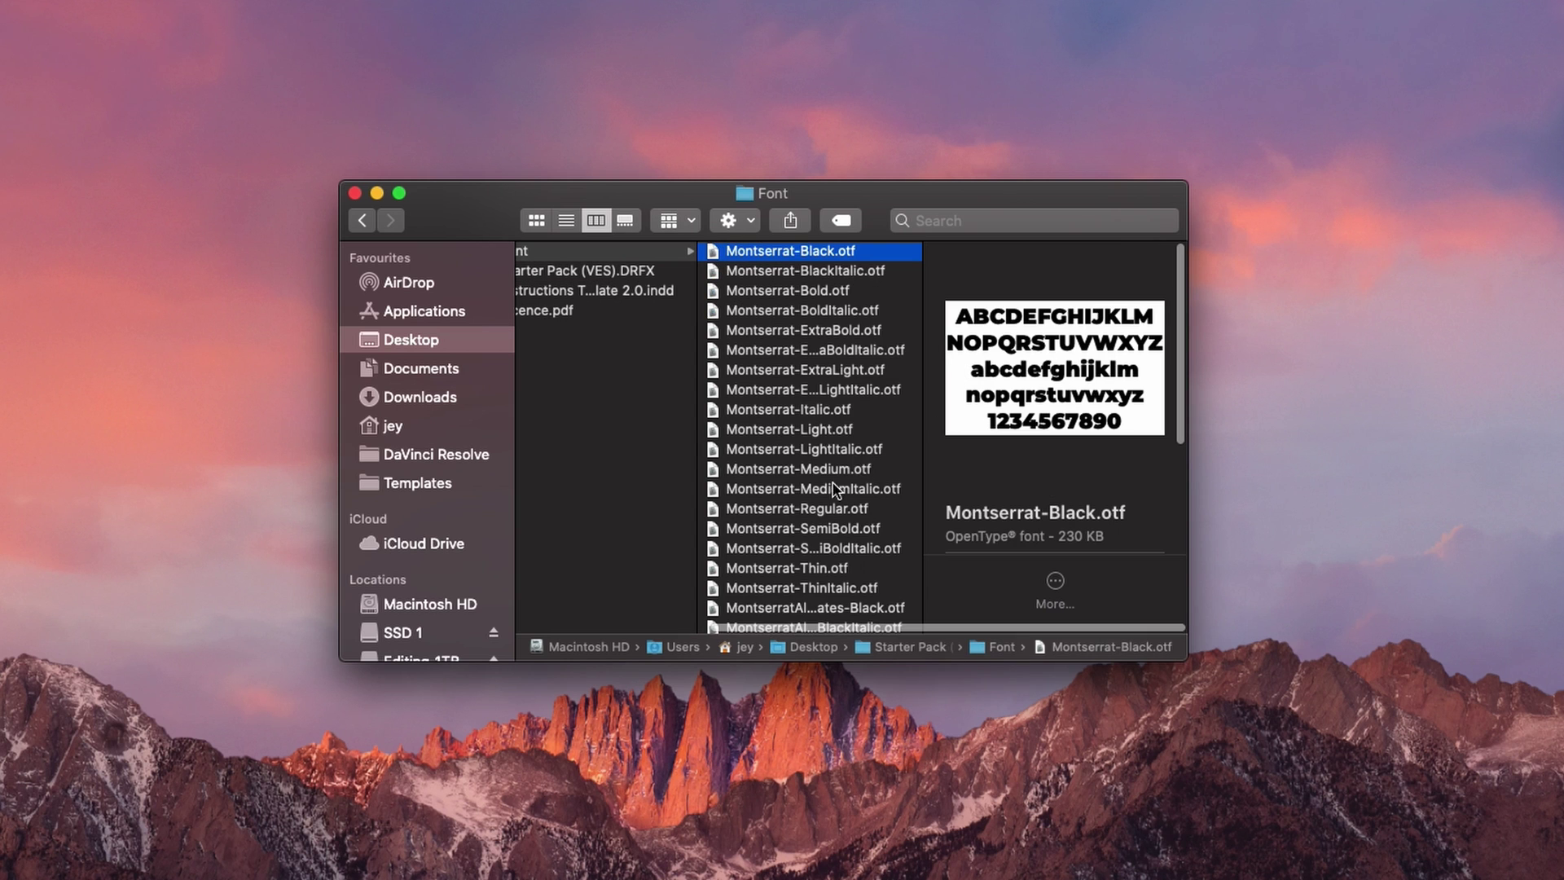
pyautogui.scroll(-5, 836, 489)
pyautogui.keyDown('shift'); pyautogui.click(783, 623); pyautogui.keyUp('shift')
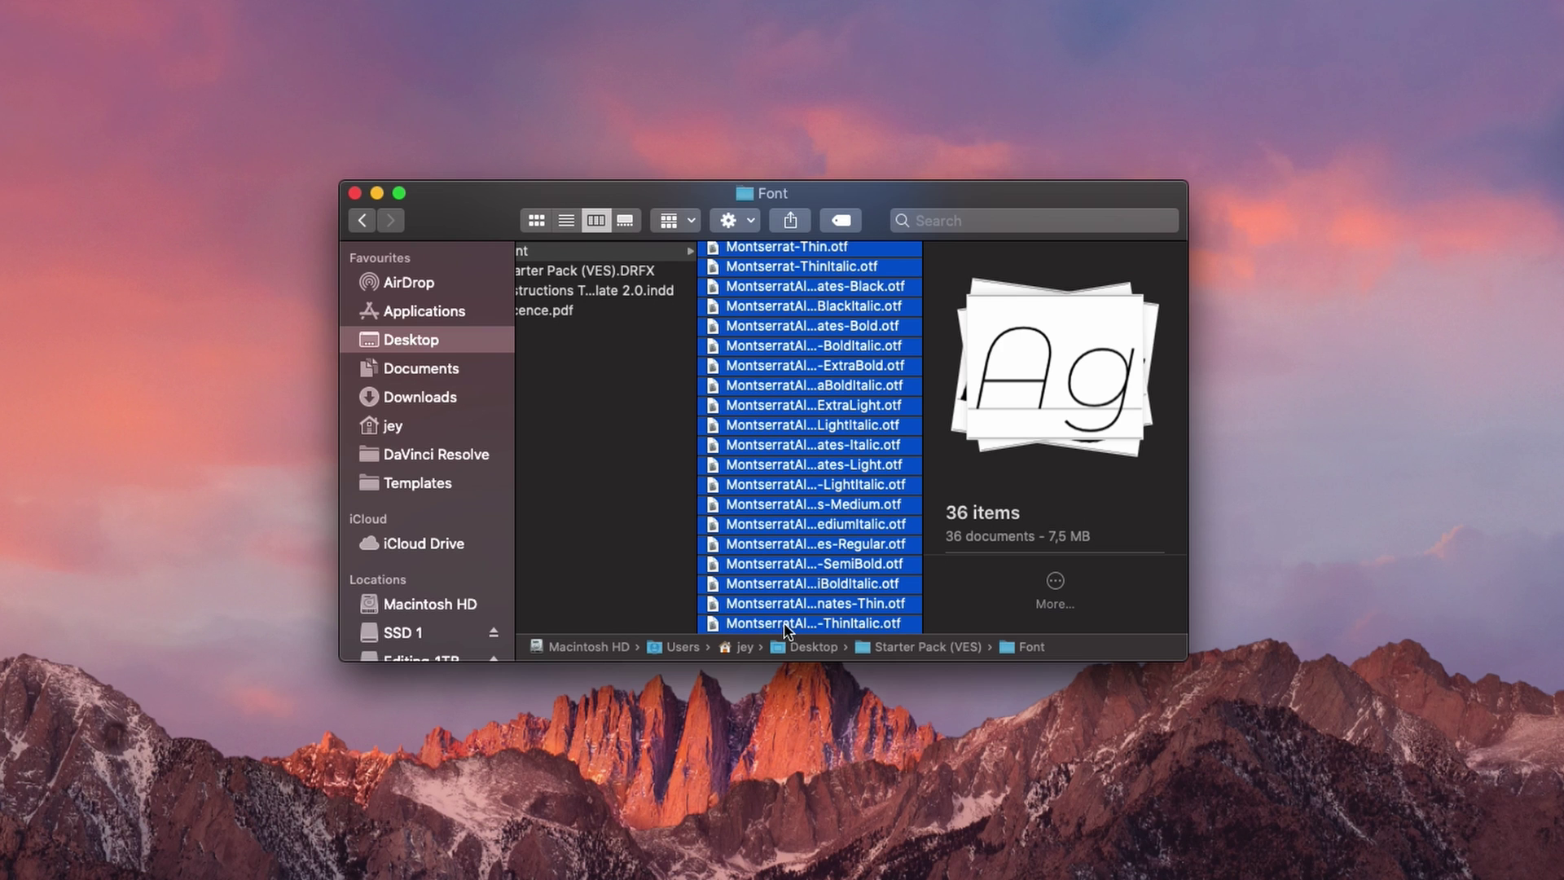
pyautogui.scroll(5, 781, 615)
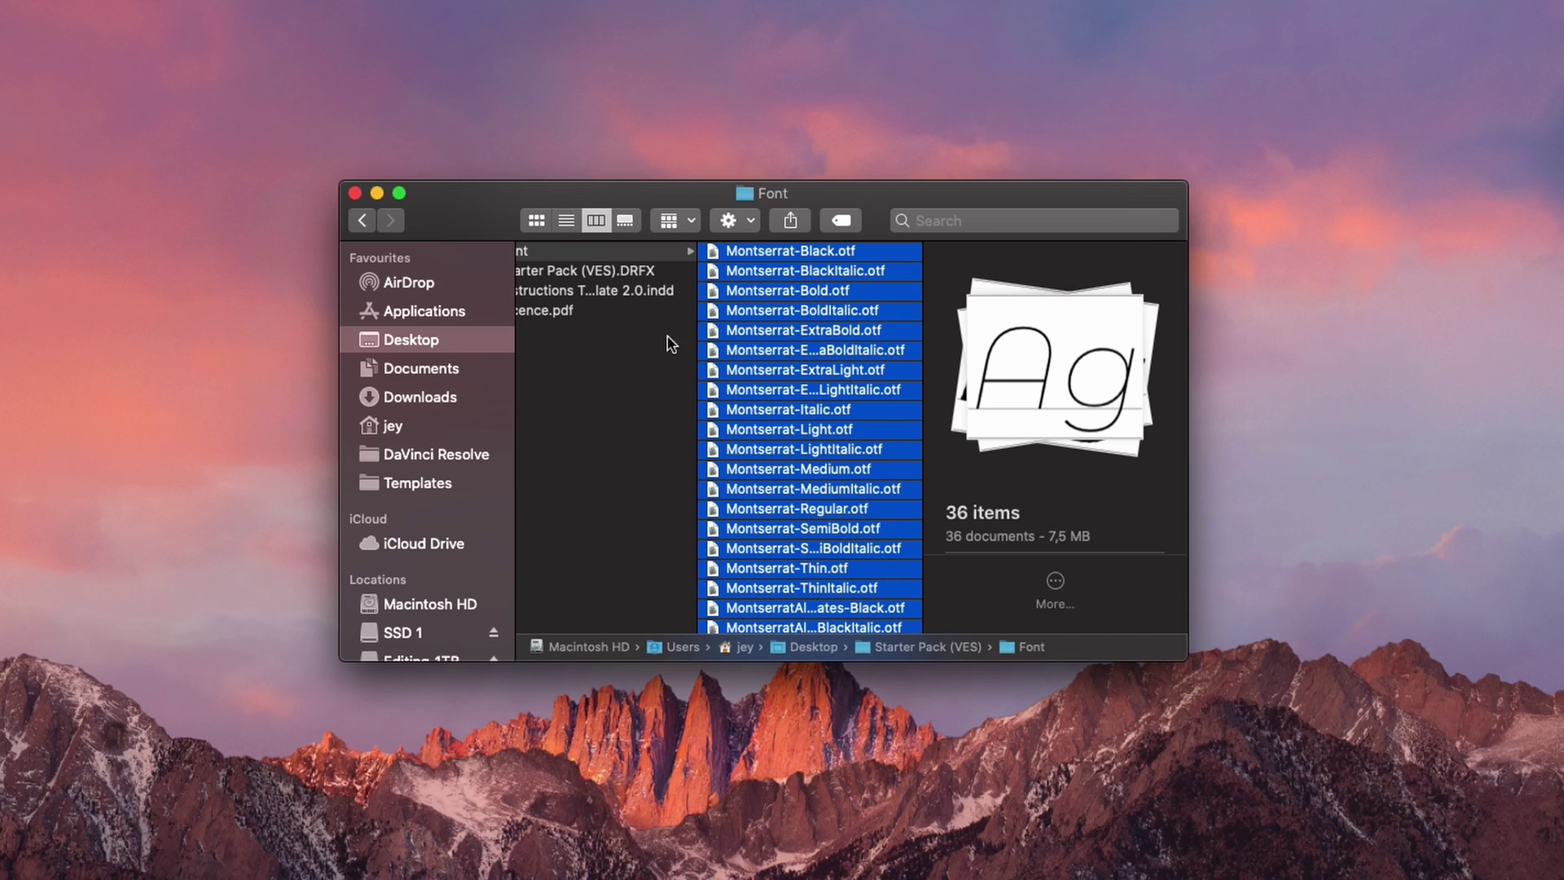
# Step: Install the Starter Pack (VES).DRFX bundle into Resolve and restore the Resolve window
pyautogui.click(605, 270)
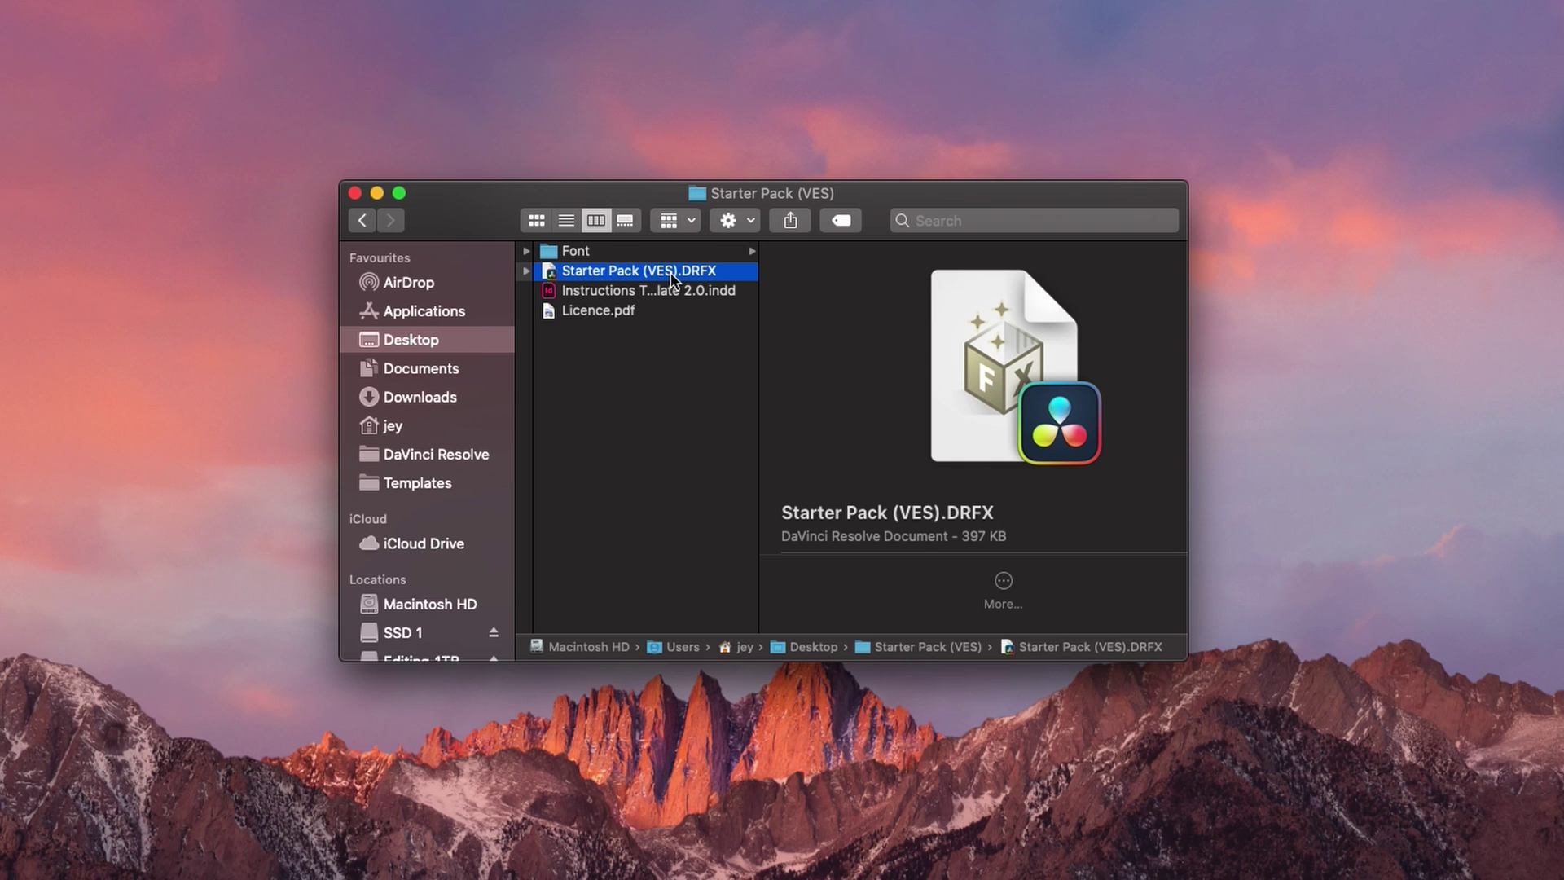
pyautogui.doubleClick(635, 279)
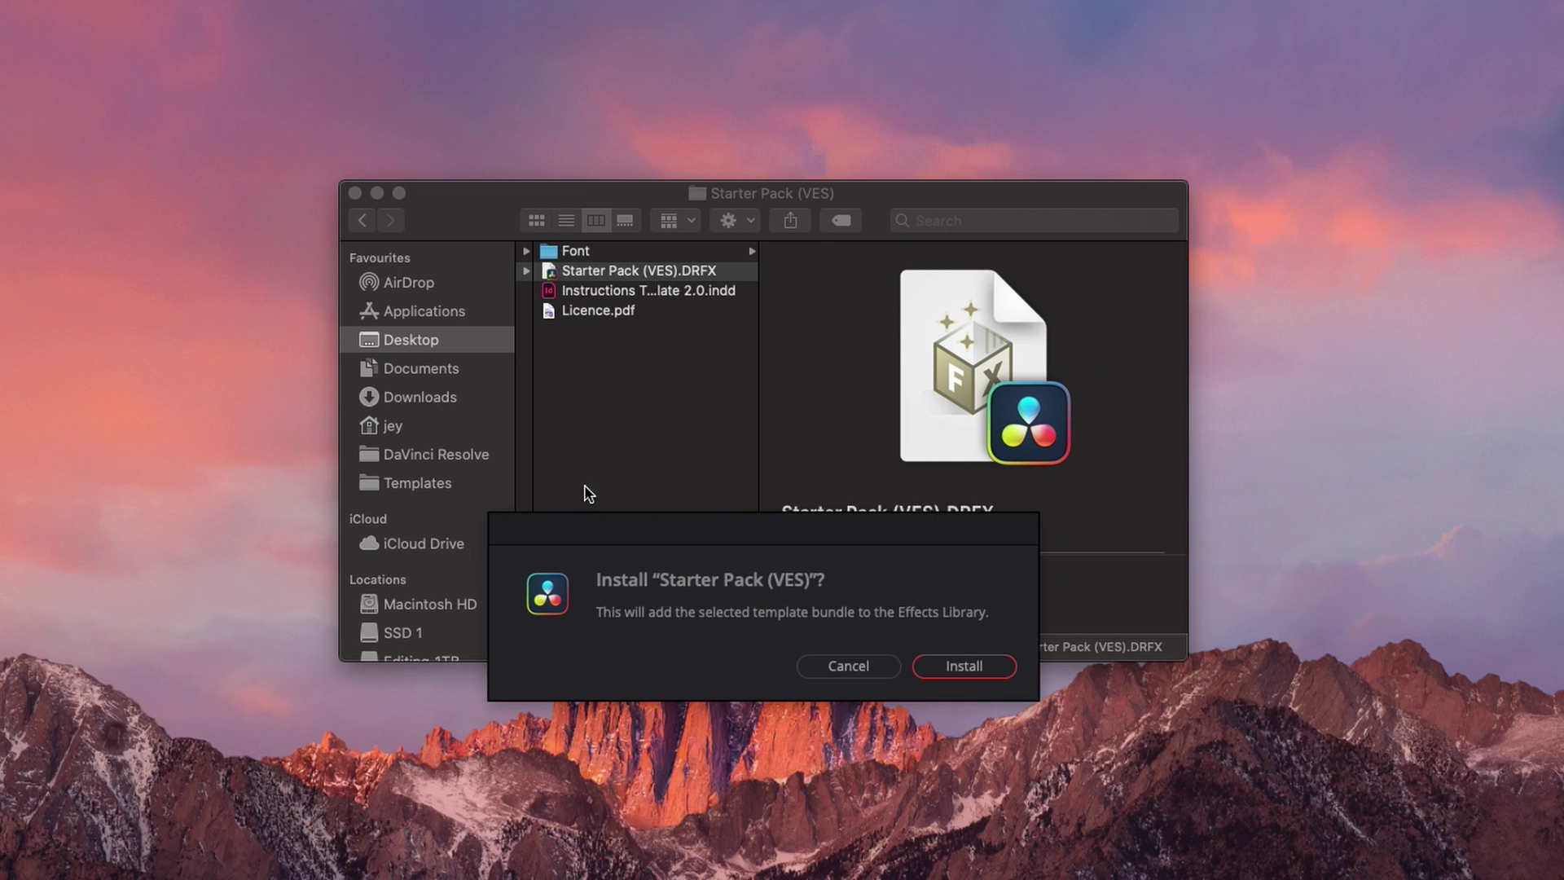
pyautogui.click(965, 667)
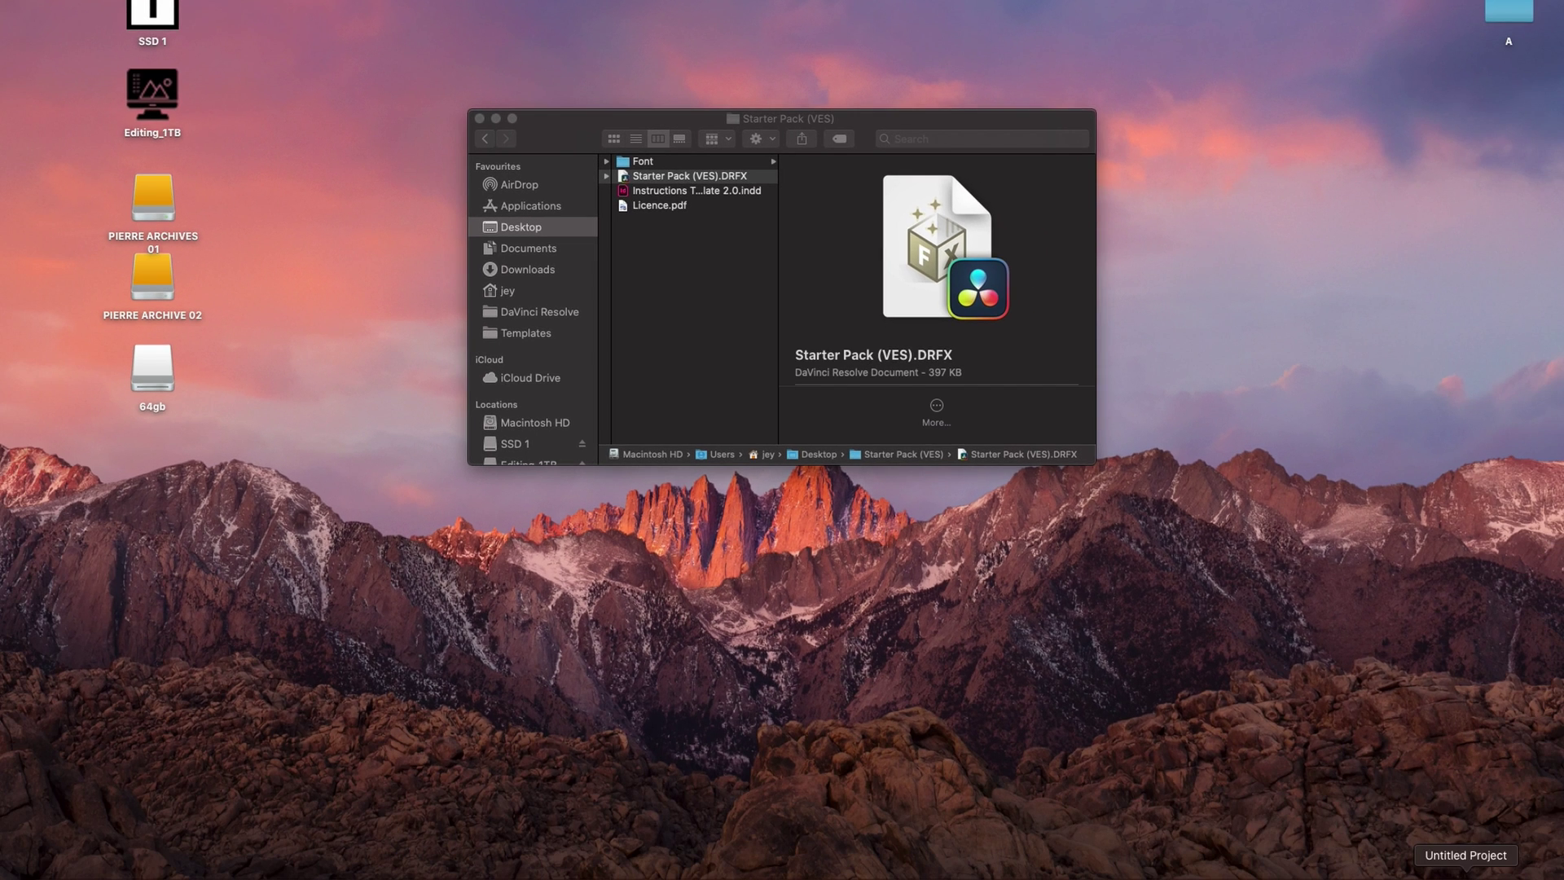
pyautogui.click(1467, 877)
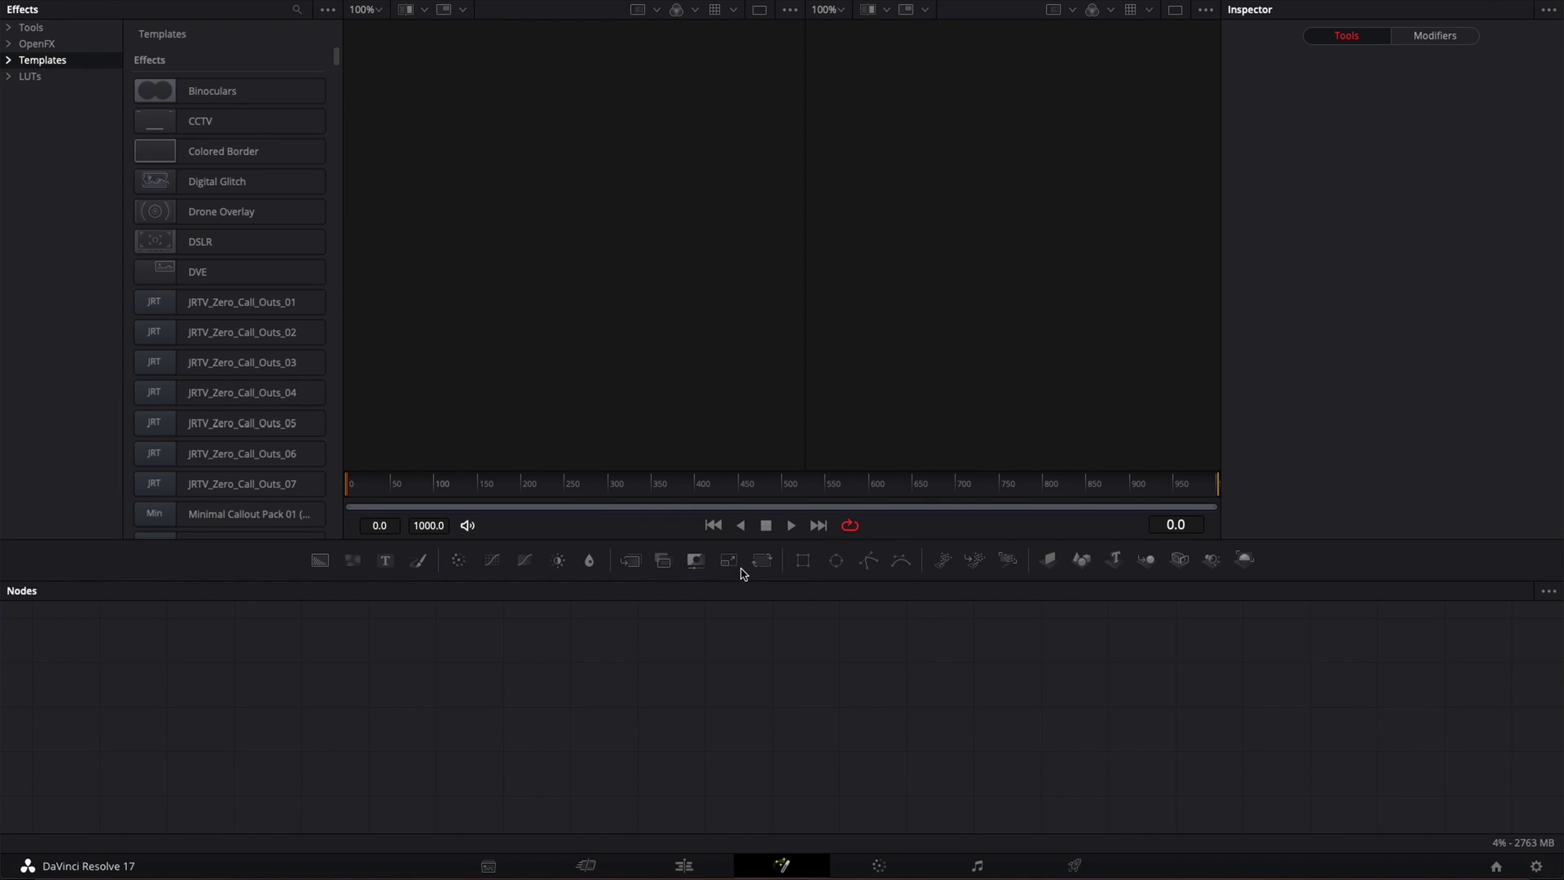
# Step: On the Edit page, search the Titles library for "start" to list the 20 Starter Pack titles
pyautogui.click(692, 861)
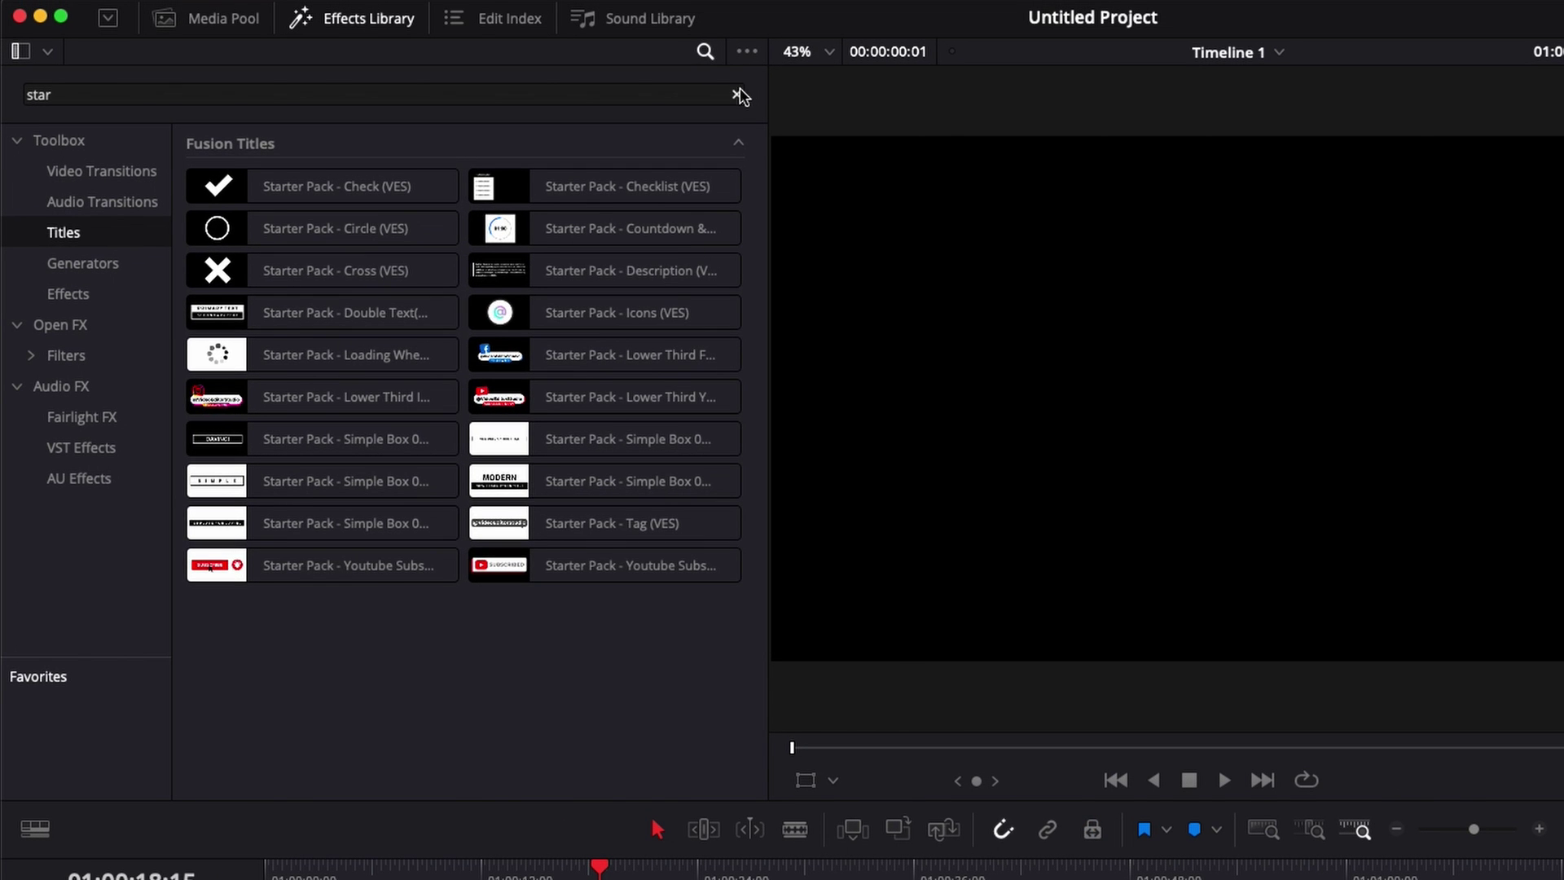
pyautogui.click(737, 94)
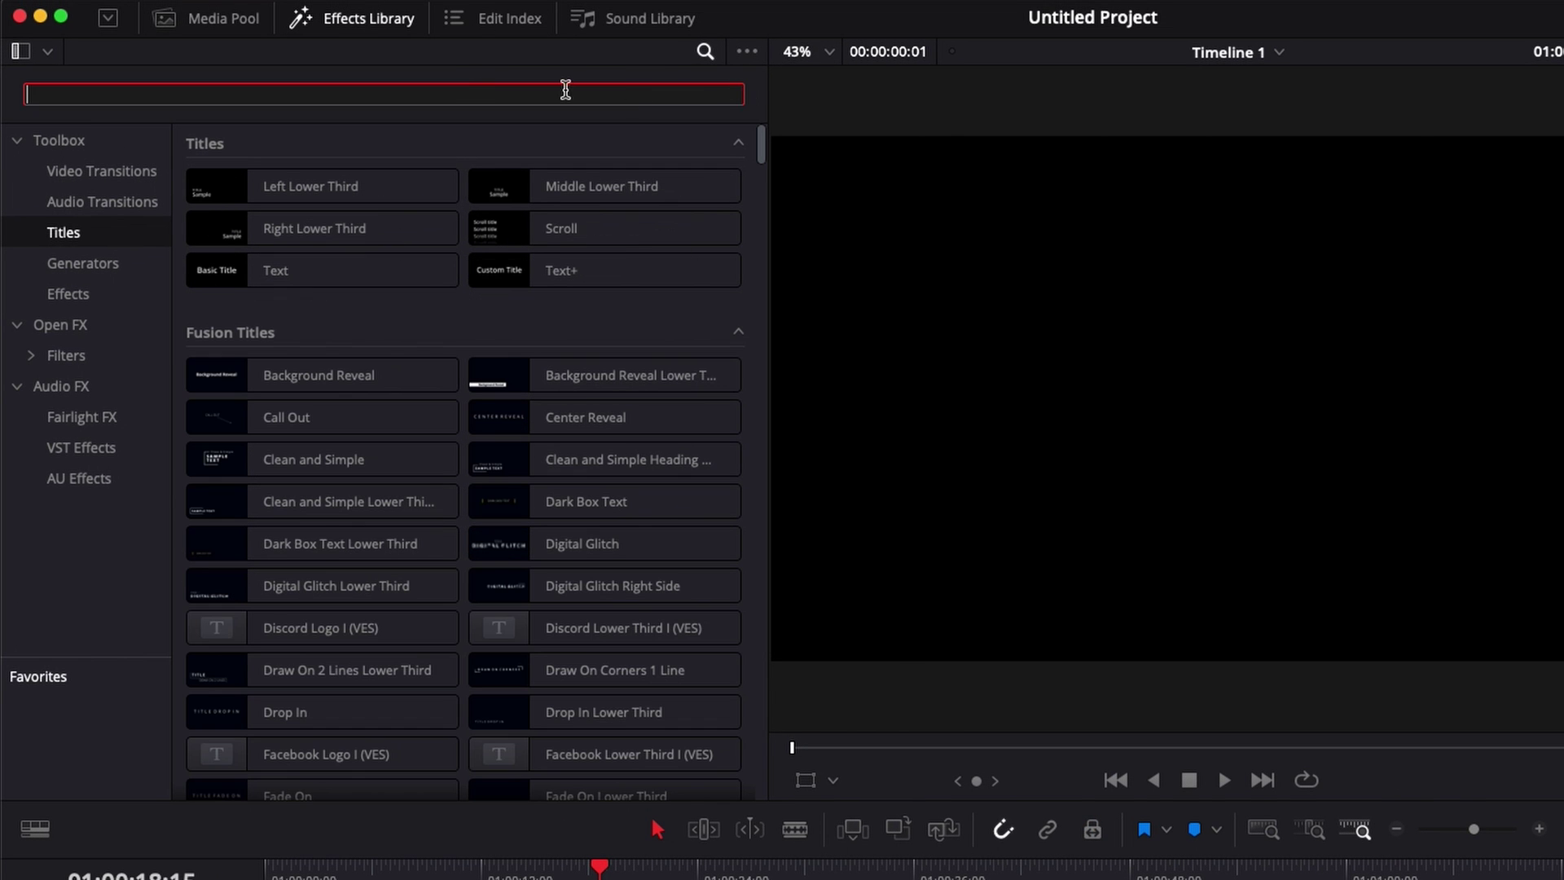
pyautogui.write('start')
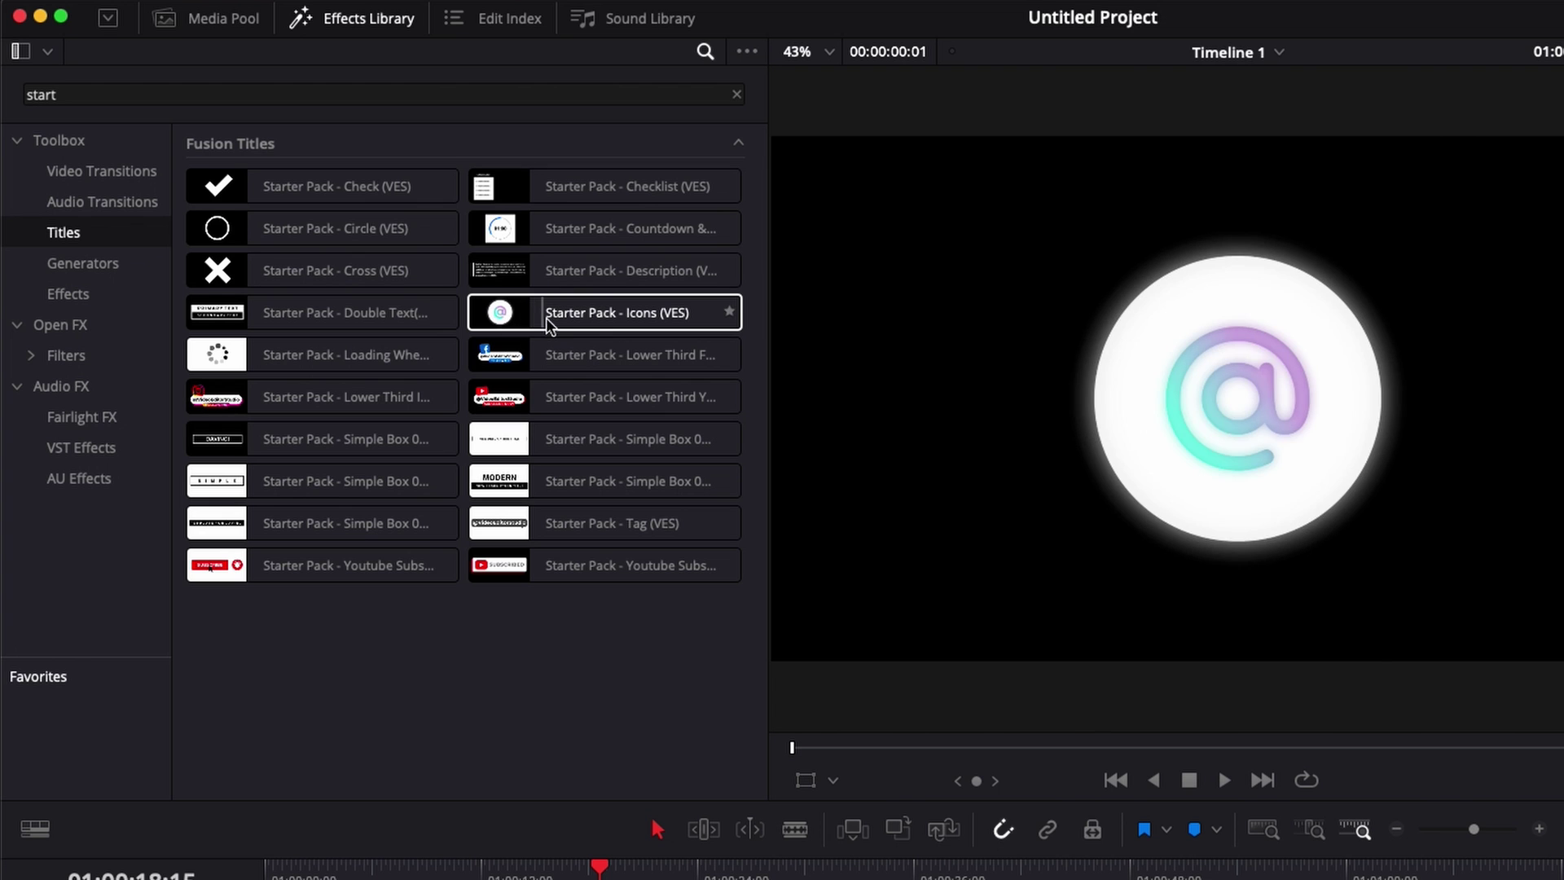
# Step: Place the Starter Pack - Icons (VES) title on Video 1 and try the Calendar logo
pyautogui.moveTo(550, 326); pyautogui.dragTo(269, 829)
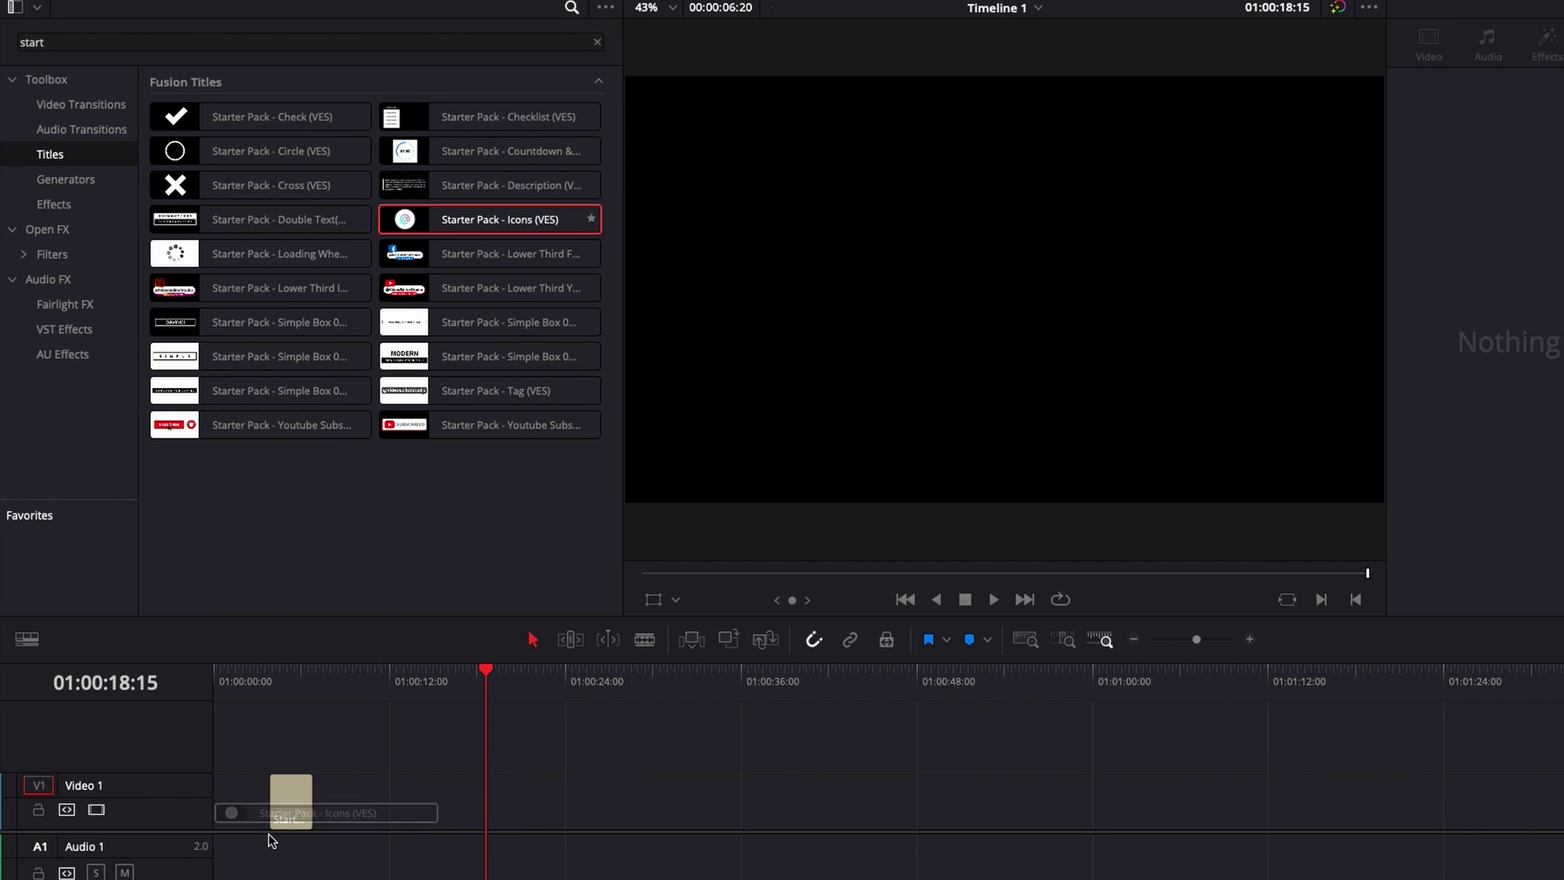
pyautogui.click(292, 677)
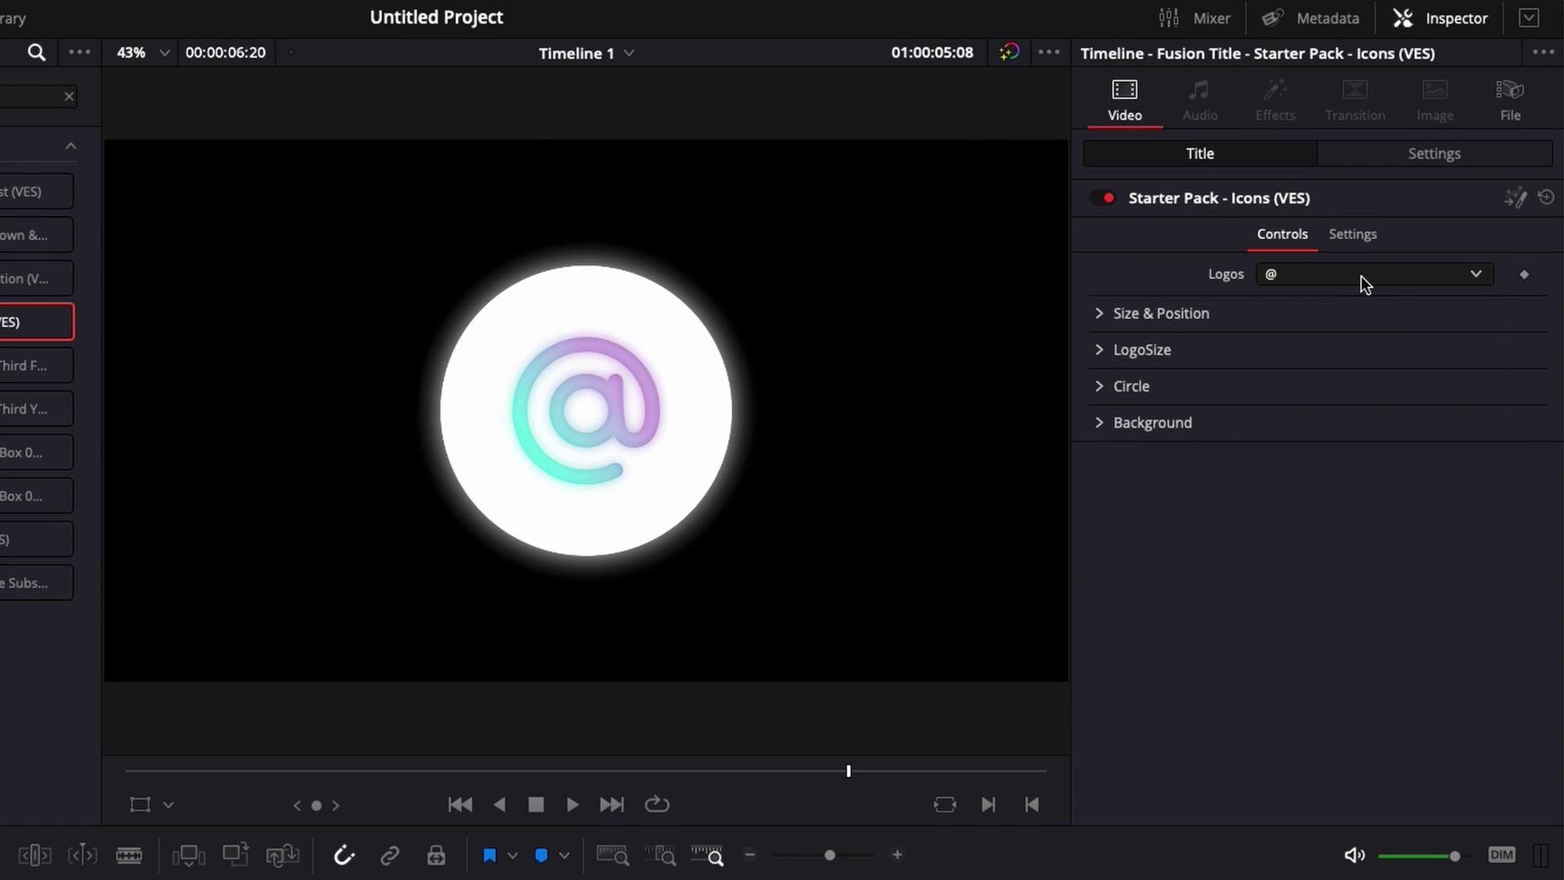
pyautogui.click(1552, 182)
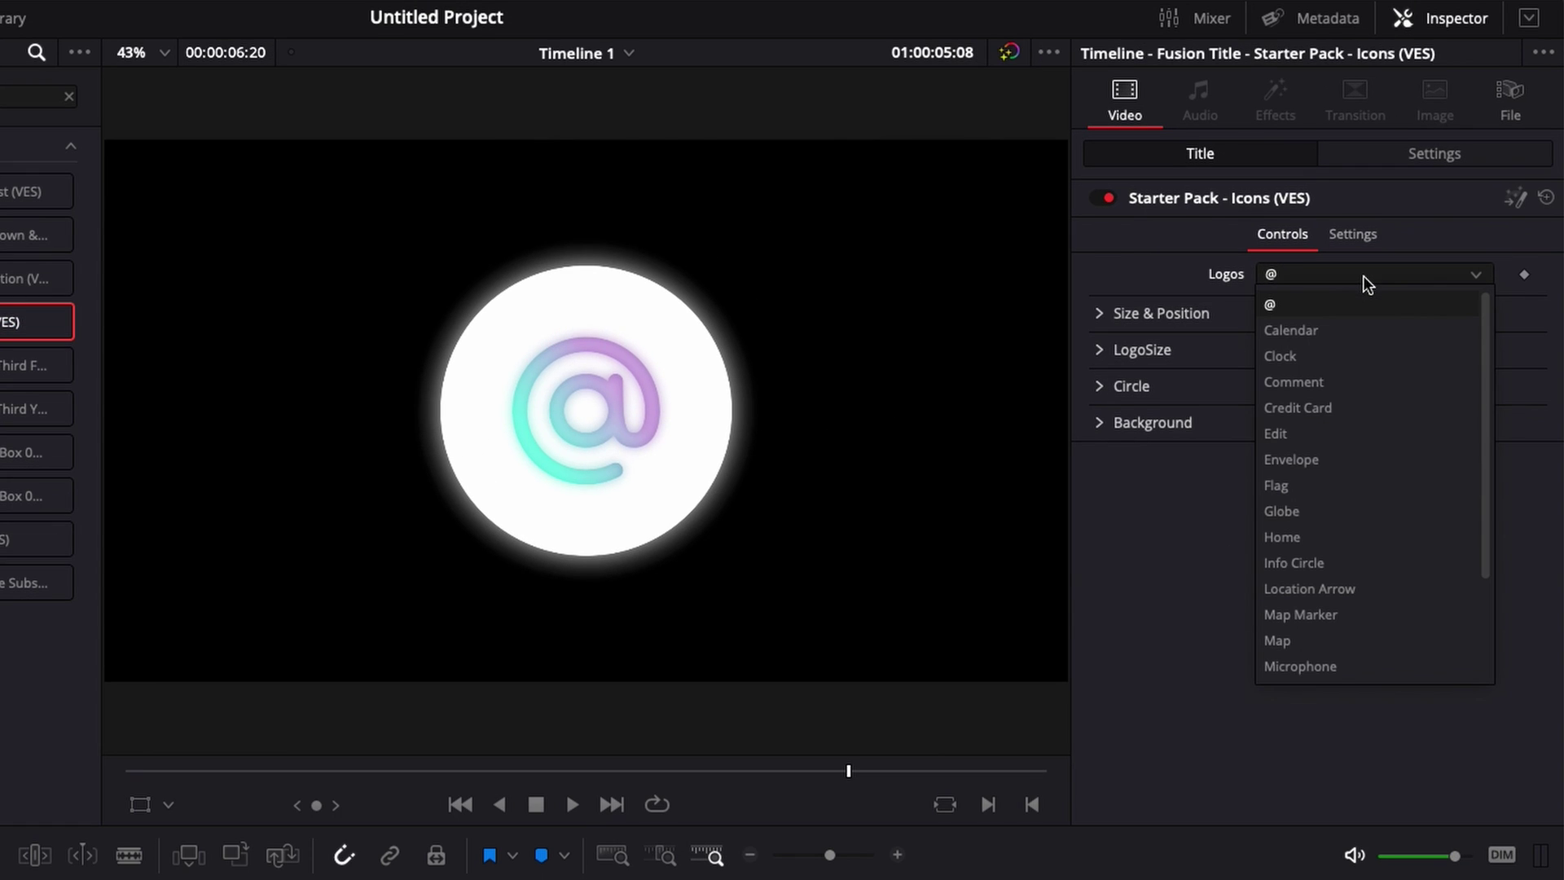
pyautogui.click(1327, 329)
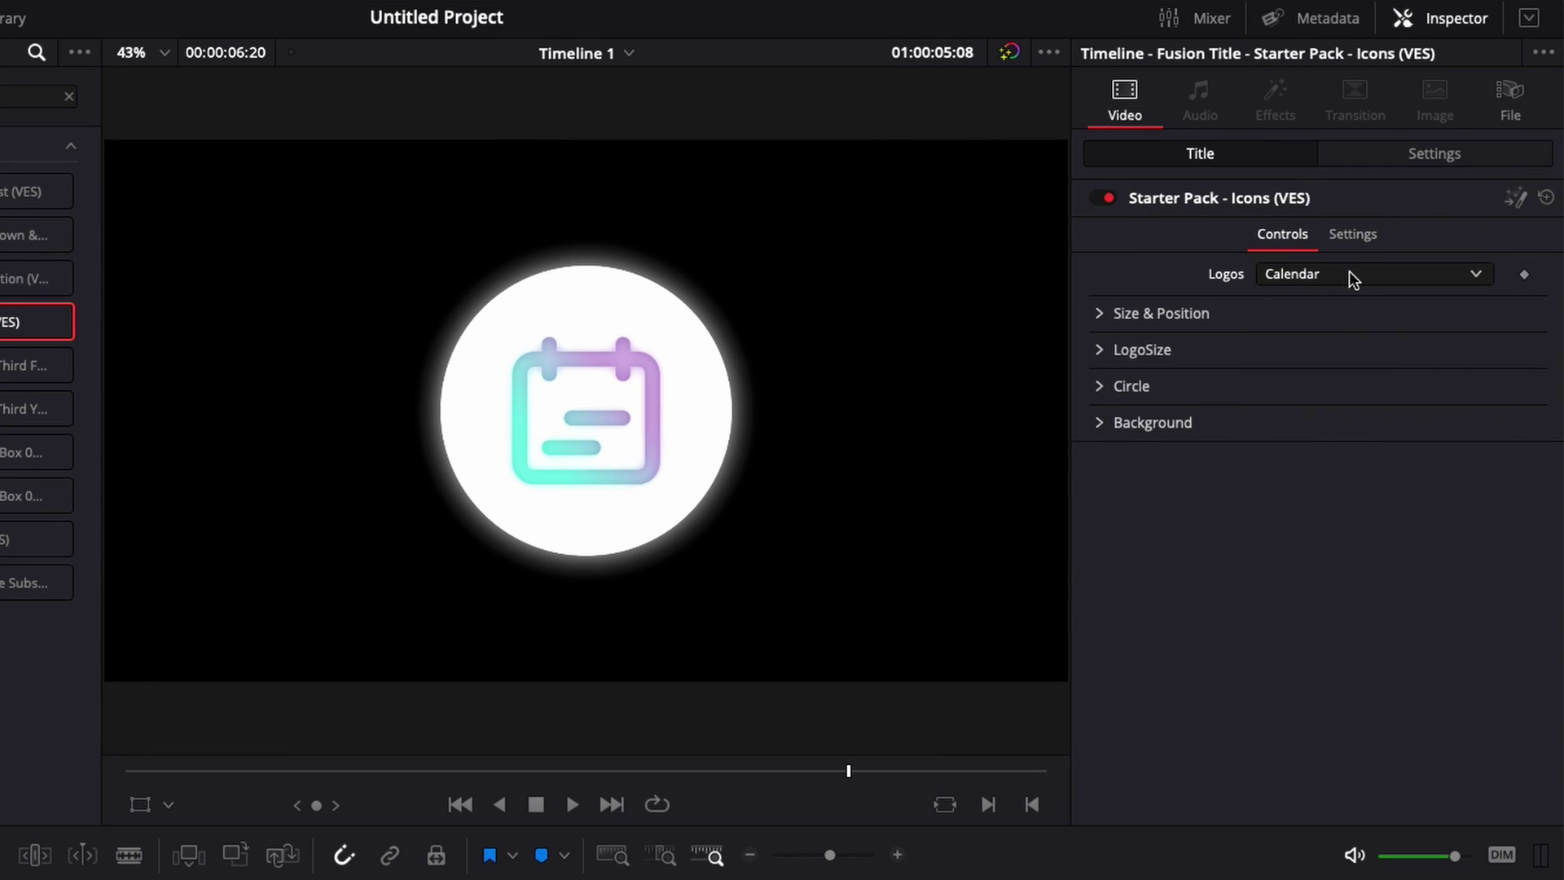
# Step: Switch the Icons title's logo to Route, then to Map Marker
pyautogui.click(1348, 273)
pyautogui.scroll(-2, 1288, 678)
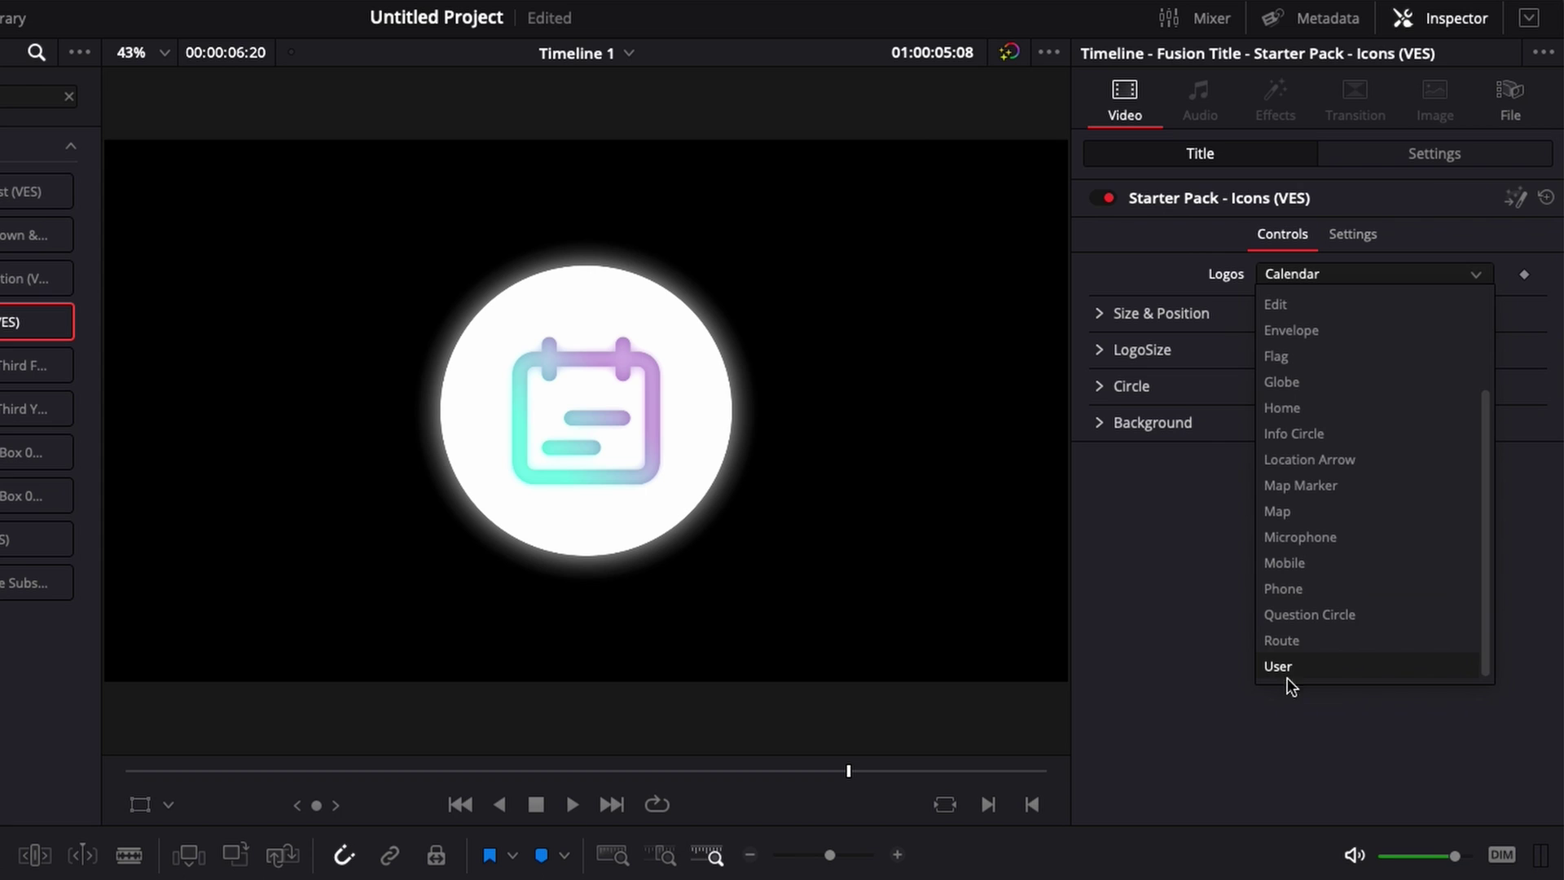
pyautogui.click(1297, 640)
pyautogui.click(1303, 281)
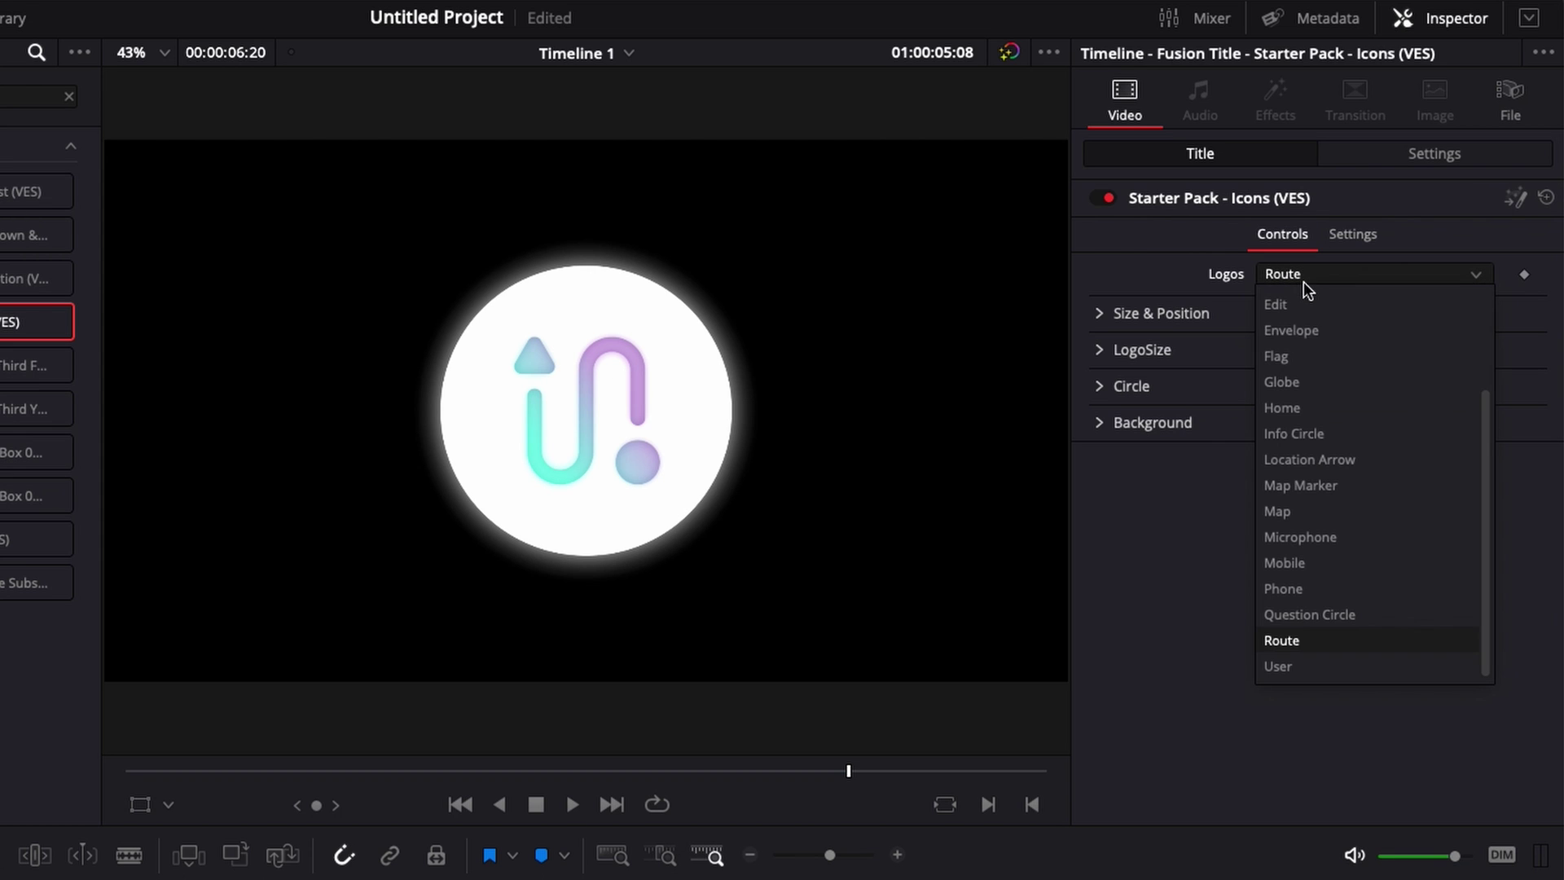
pyautogui.click(1308, 482)
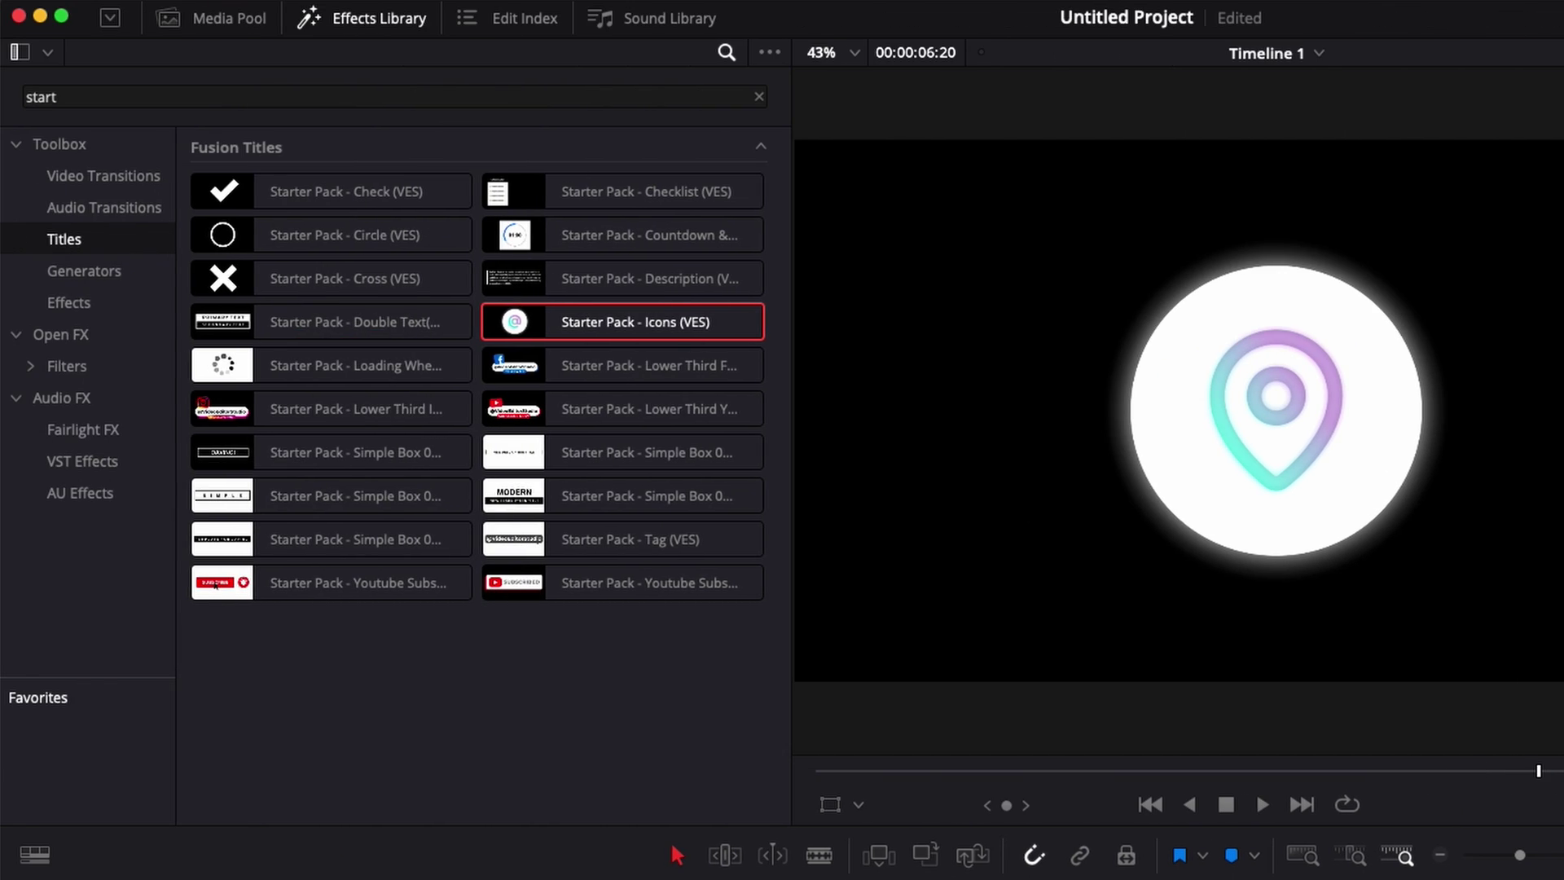
# Step: Add the Description title to the video track, play it, then delete it
pyautogui.moveTo(579, 287); pyautogui.dragTo(300, 707)
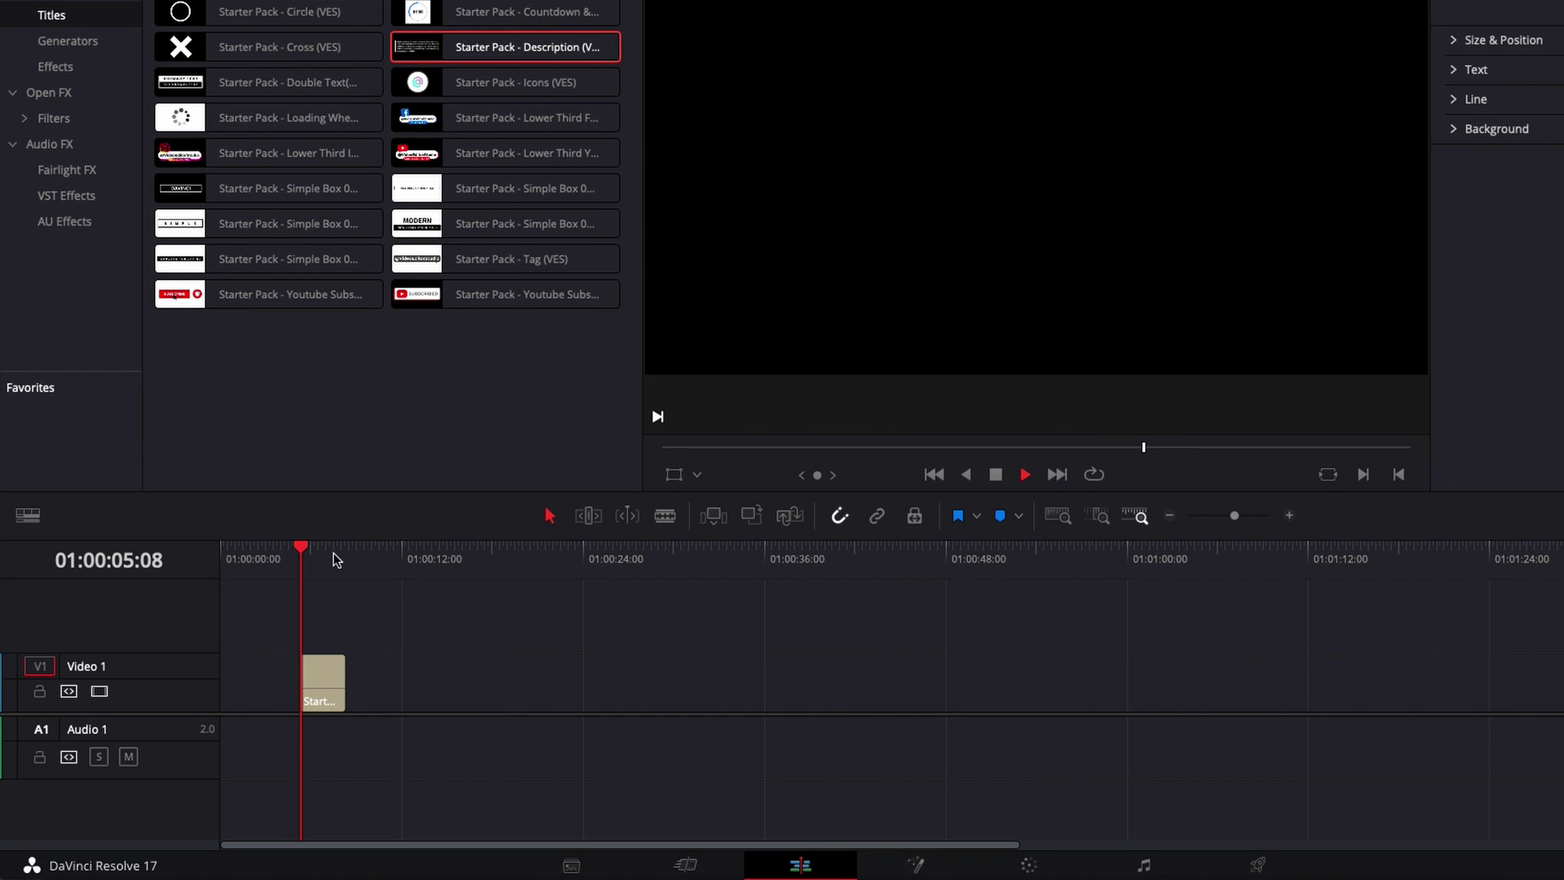
pyautogui.press('space')
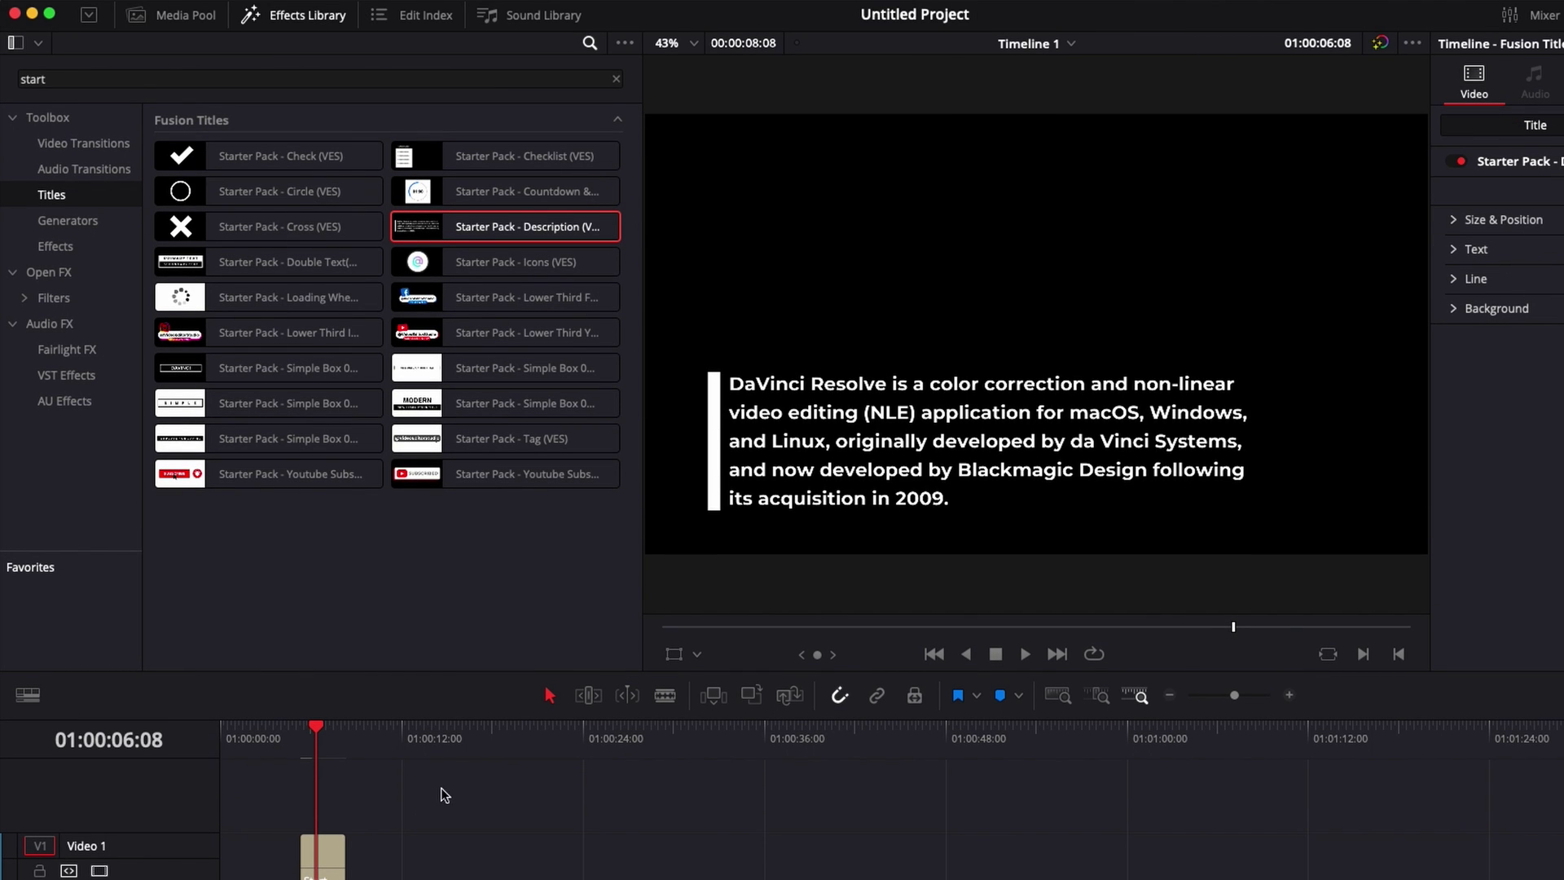
pyautogui.click(330, 859)
pyautogui.press('BackSpace')
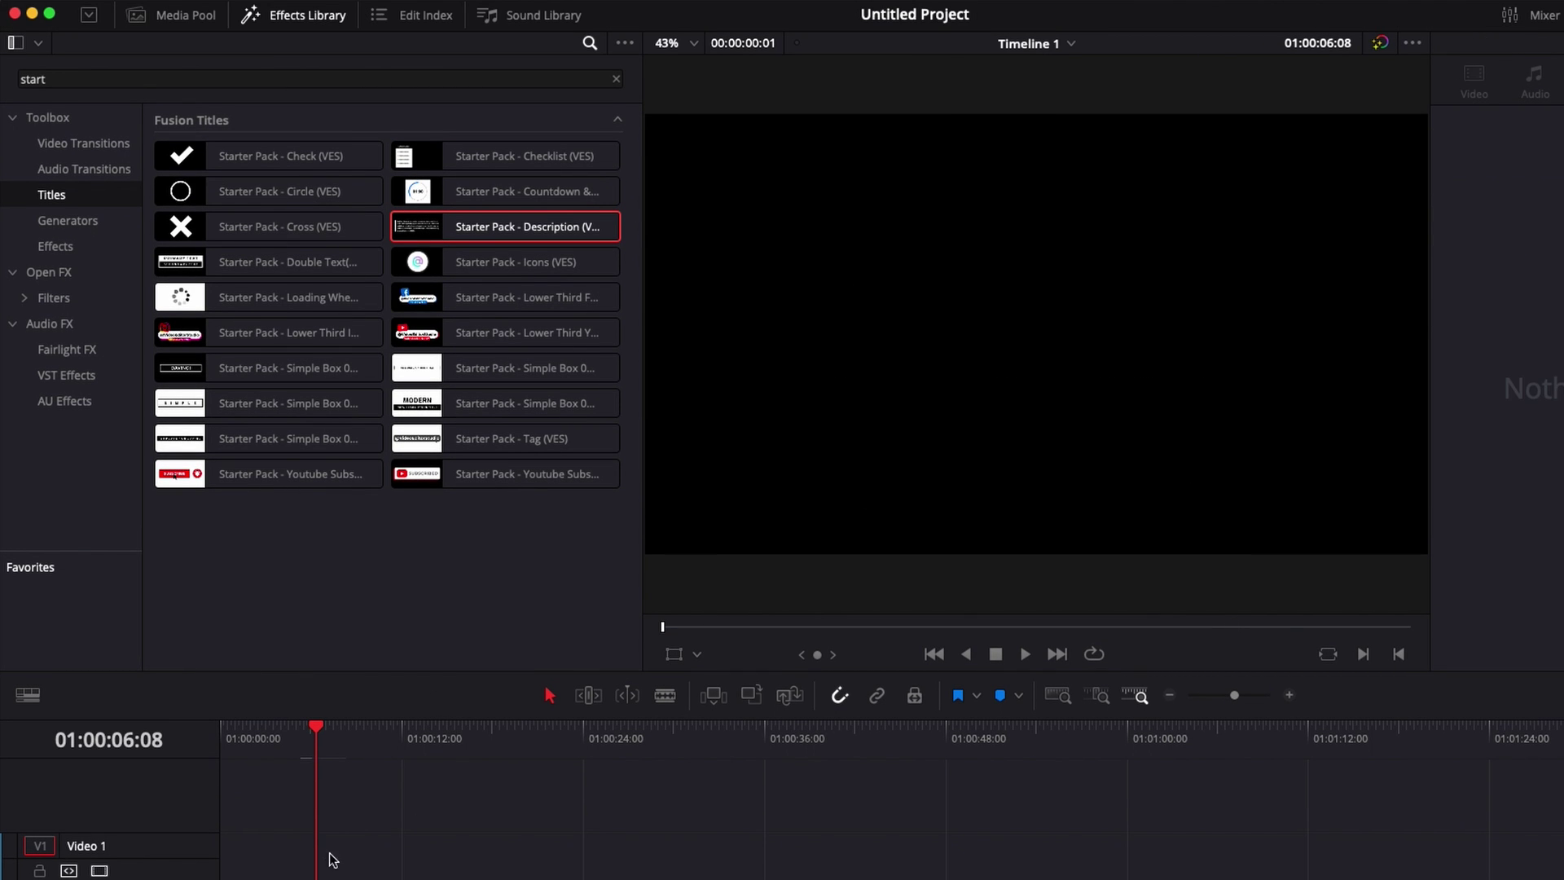
# Step: Add the Countdown & Timer title to Video 1 and reverse its count direction
pyautogui.moveTo(442, 194); pyautogui.dragTo(1009, 806)
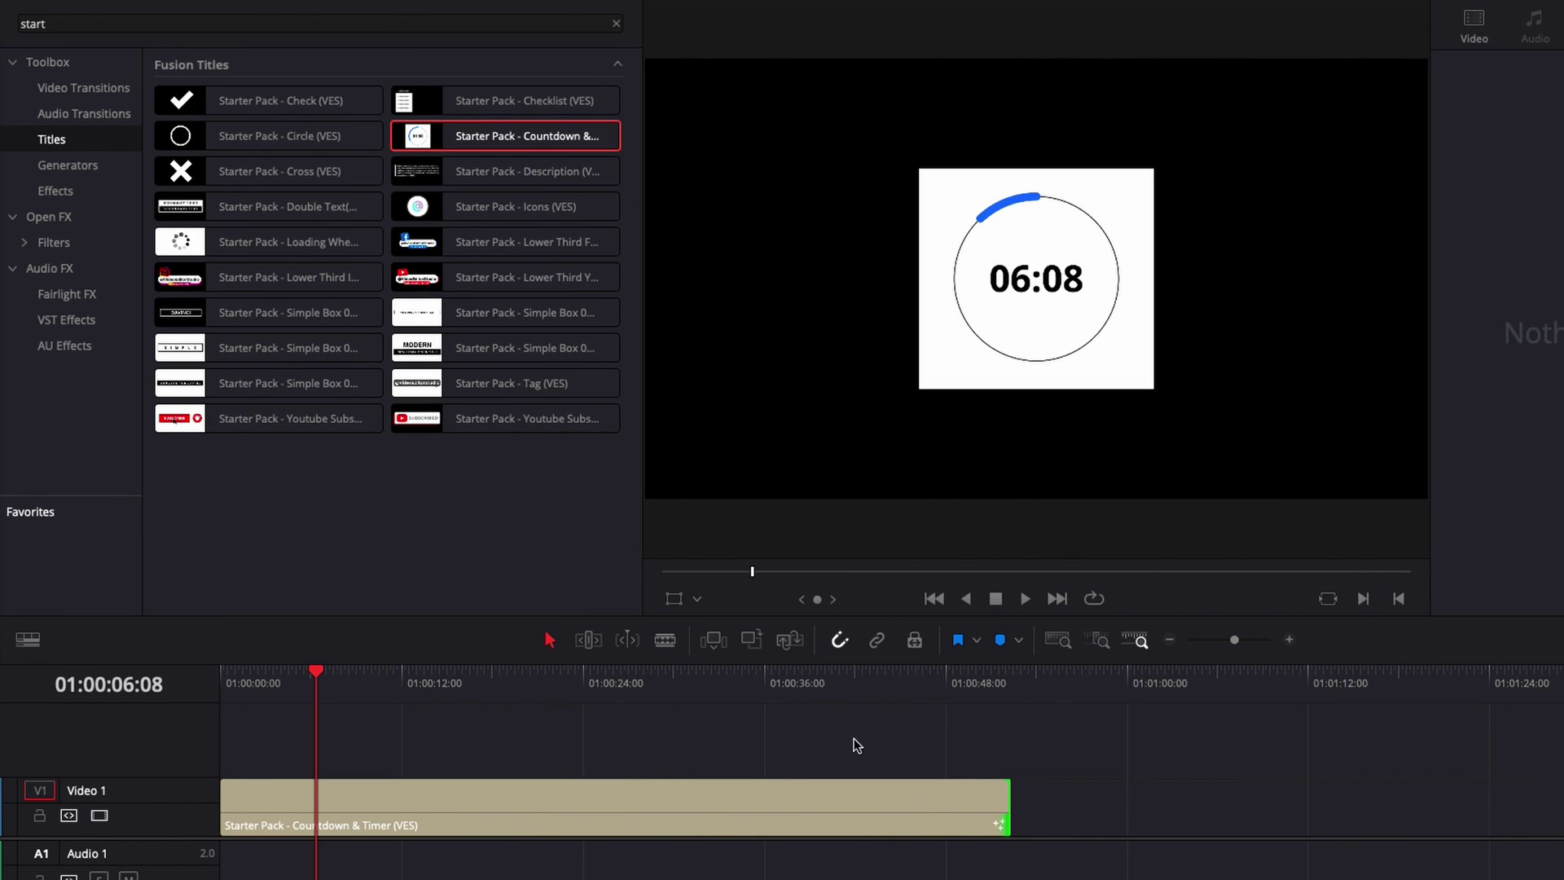
pyautogui.moveTo(440, 688); pyautogui.dragTo(810, 701)
pyautogui.click(756, 794)
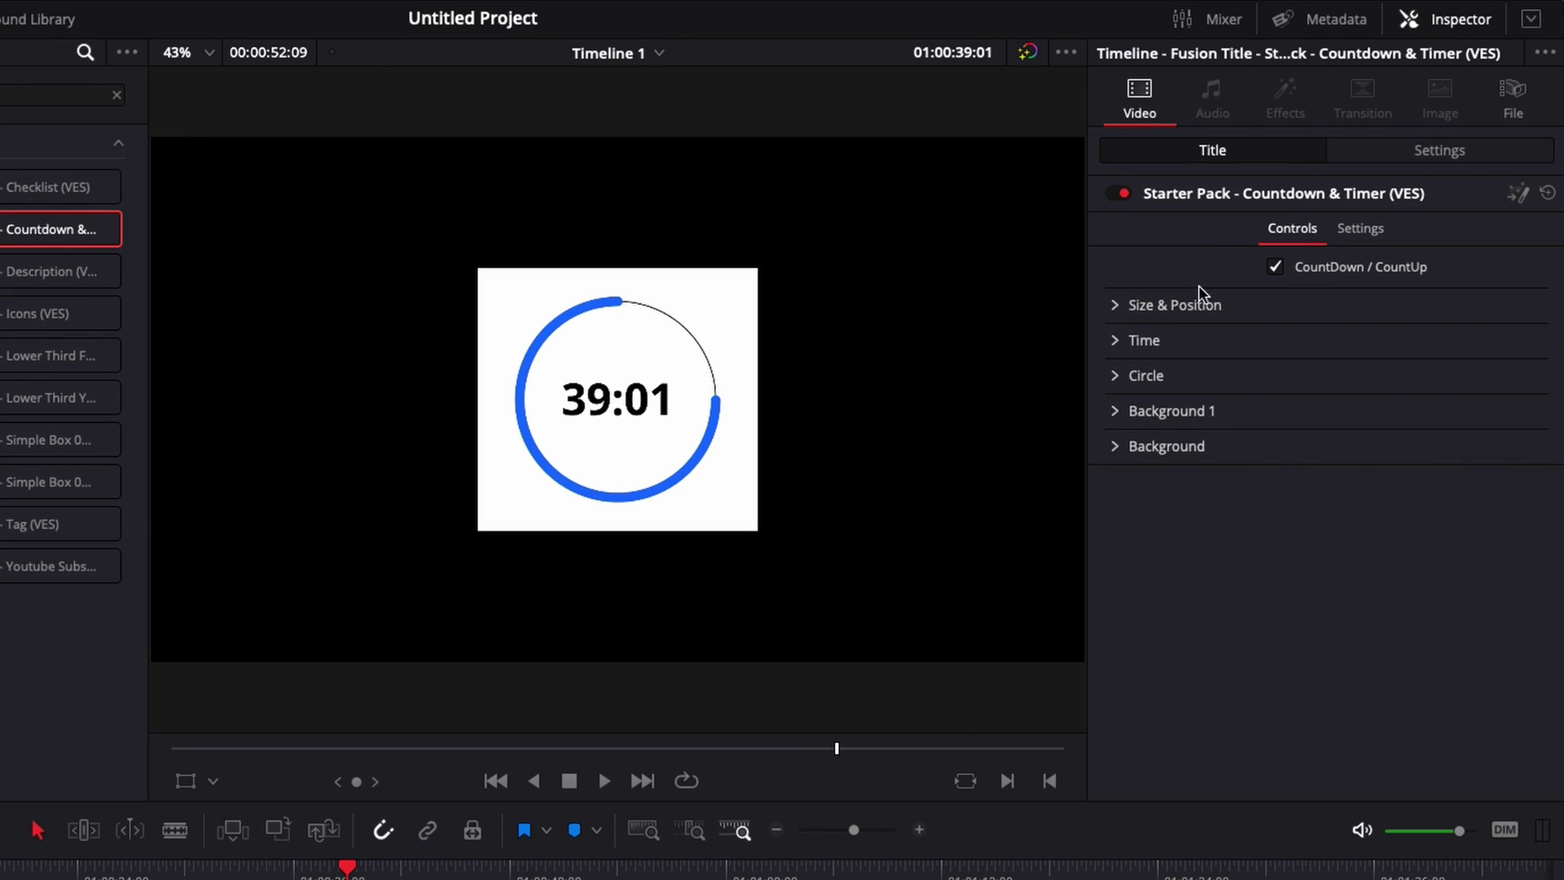
pyautogui.click(1275, 266)
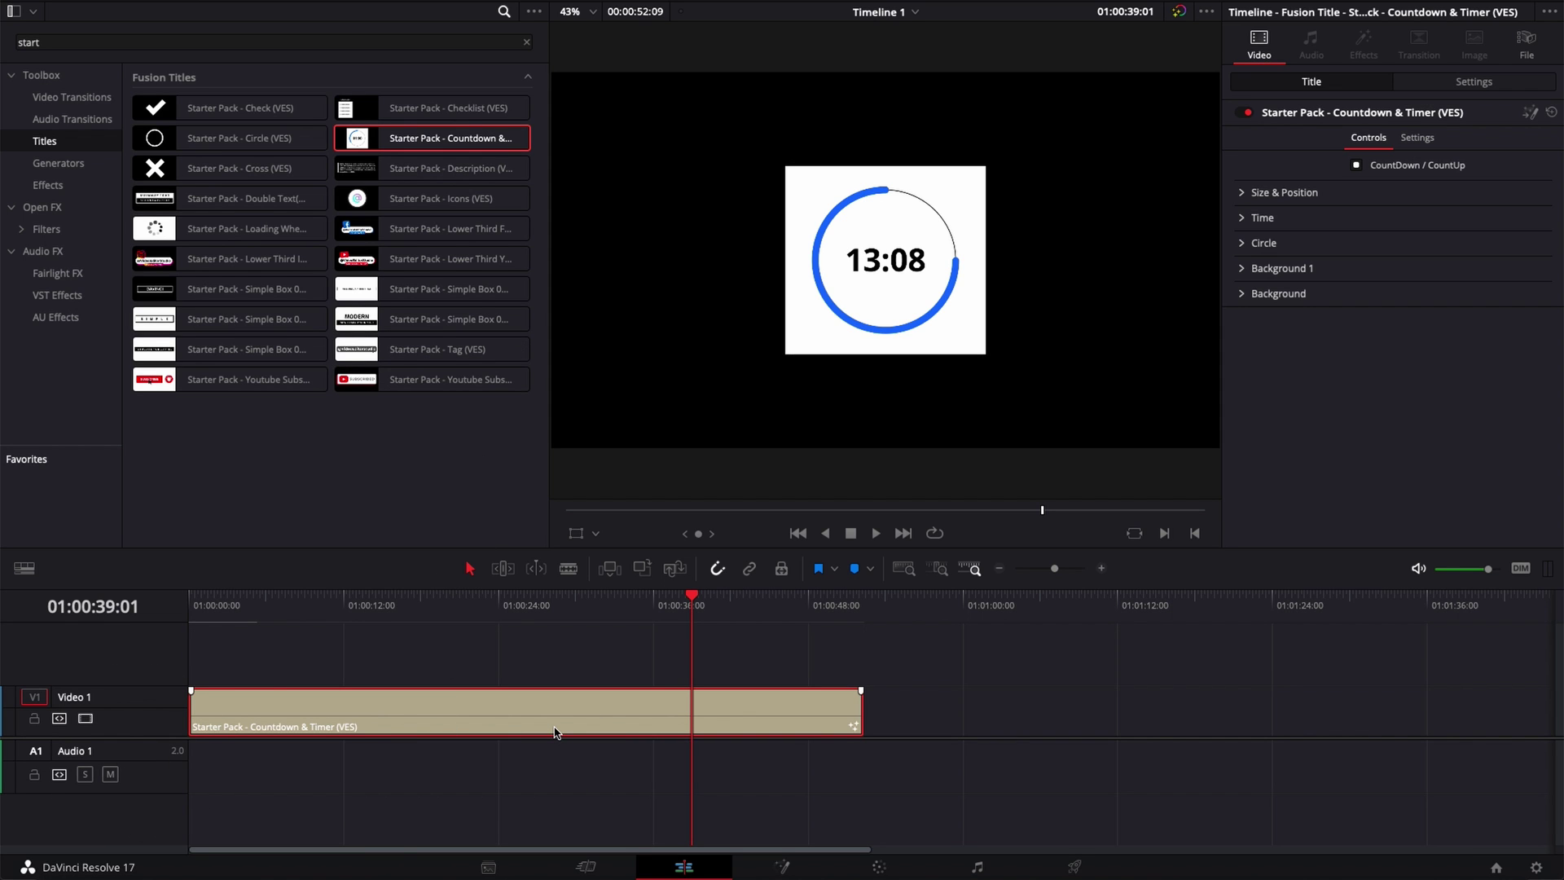
# Step: Replace the countdown with Lower Third Instagram and review its Size & Position and Background 1 settings
pyautogui.press('Delete')
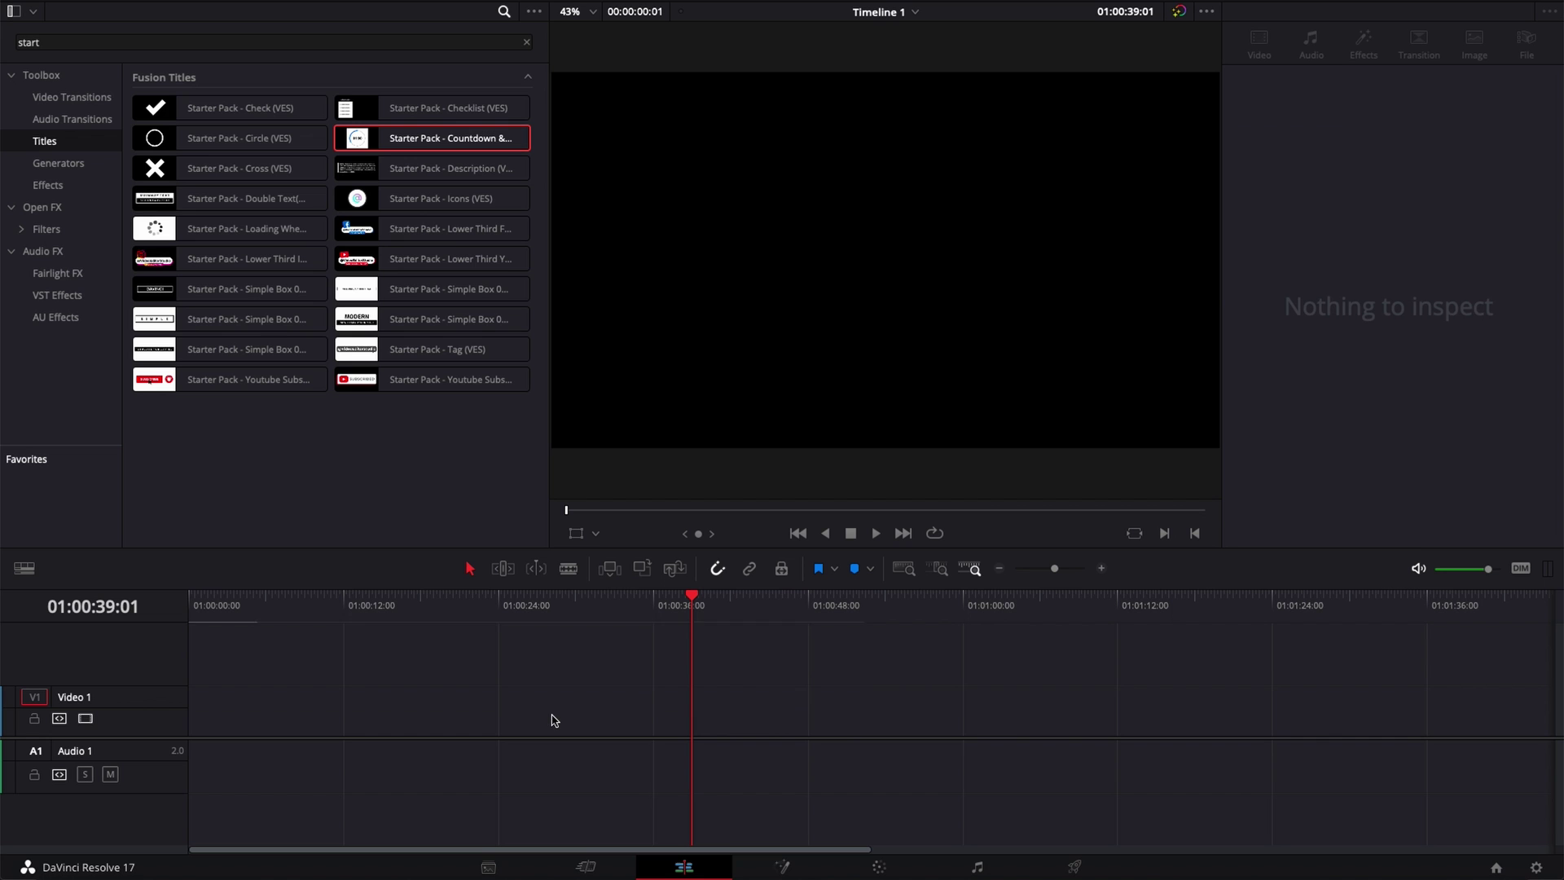
pyautogui.moveTo(236, 258); pyautogui.dragTo(208, 721)
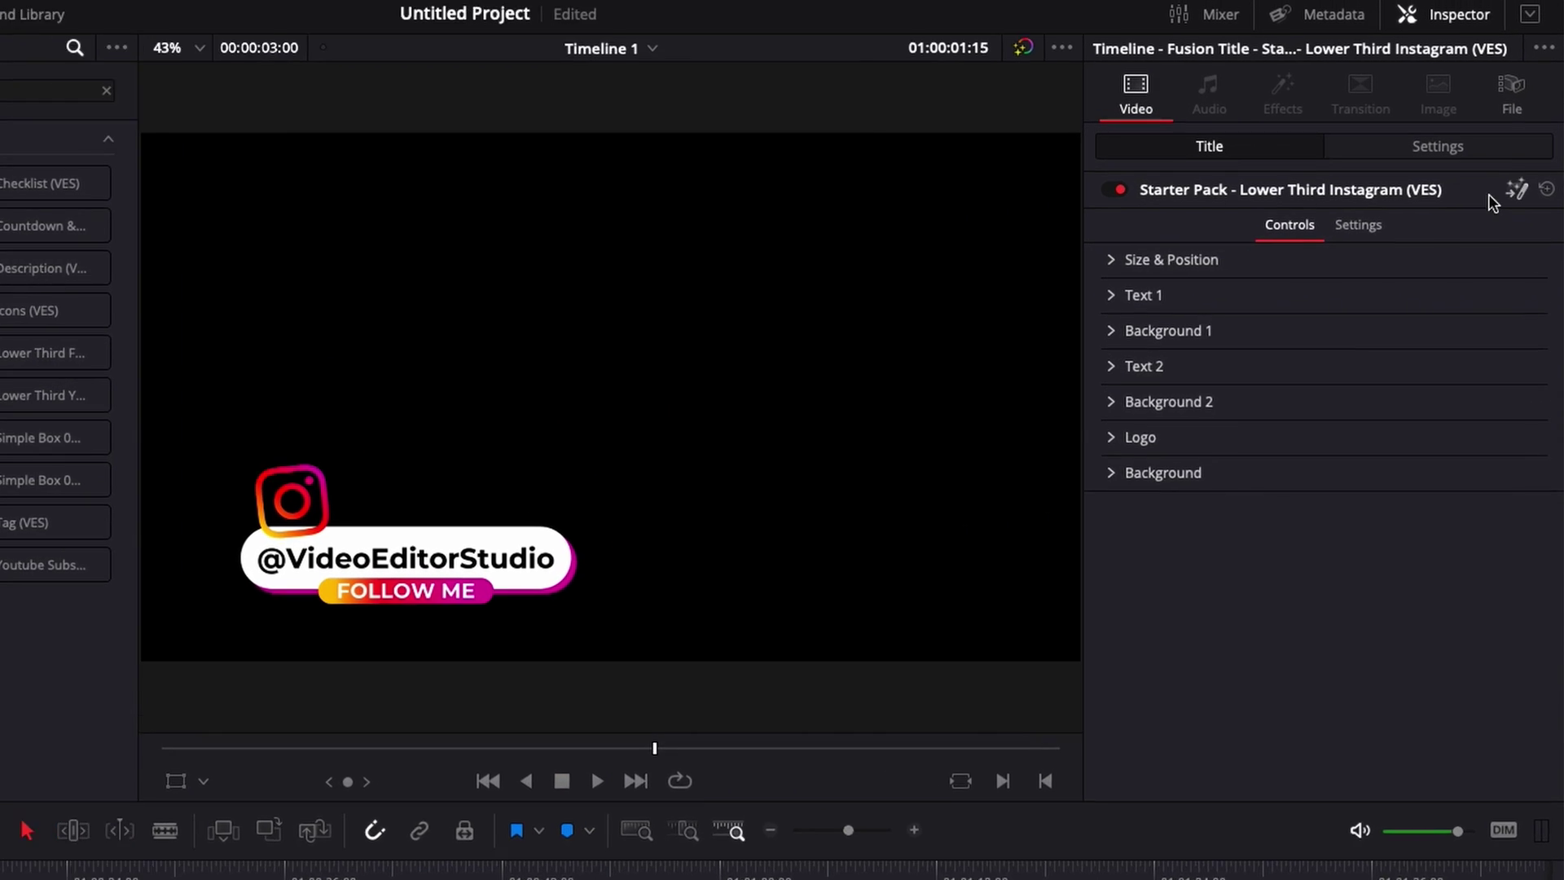
pyautogui.click(1108, 261)
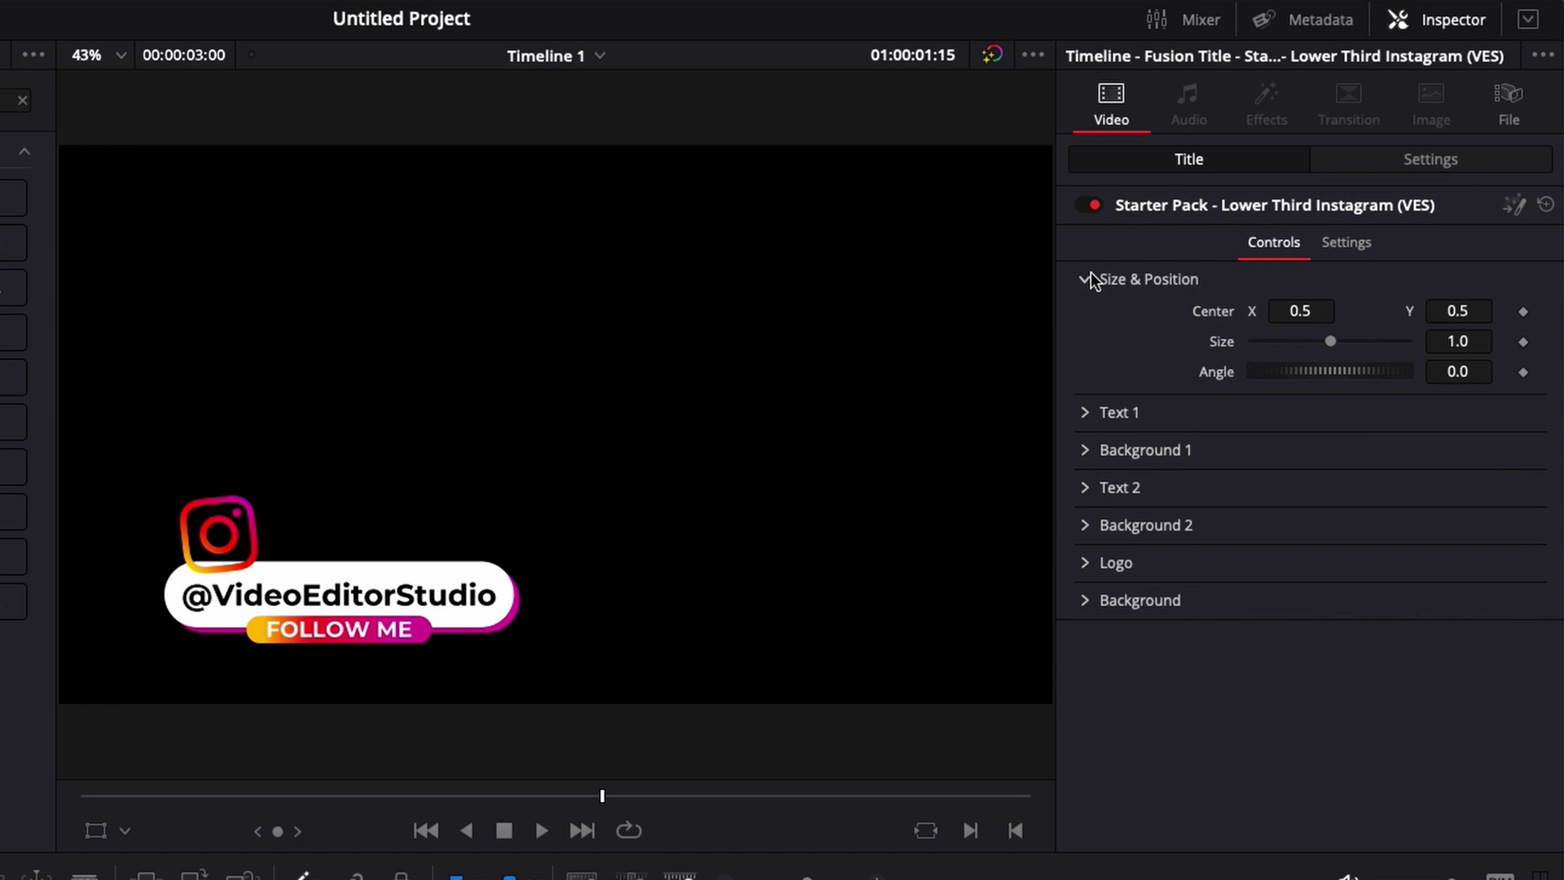
pyautogui.click(1090, 278)
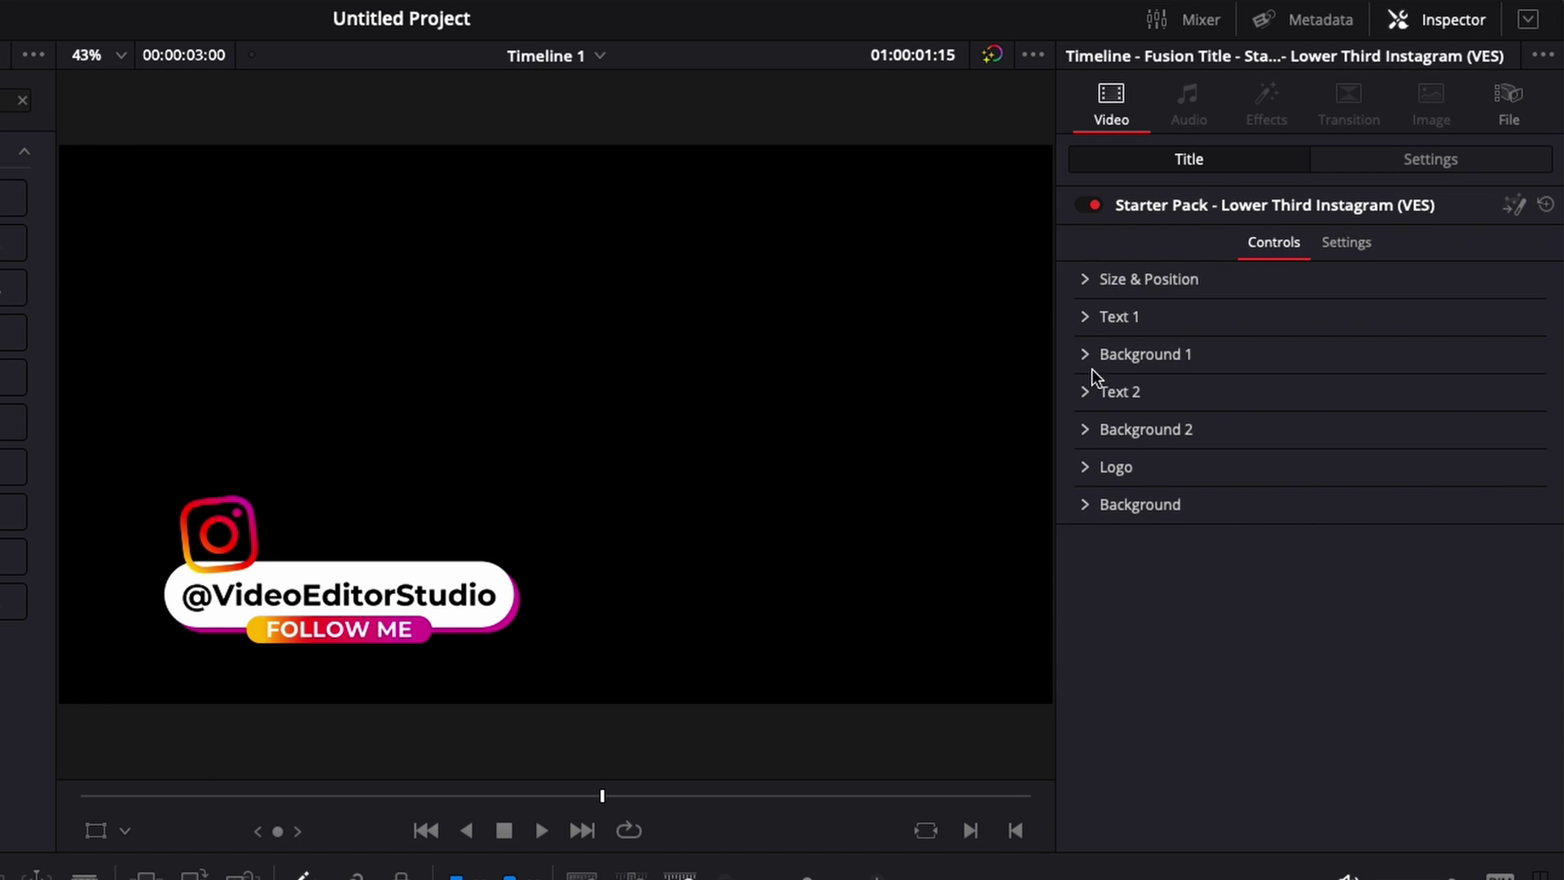
pyautogui.click(1089, 359)
pyautogui.click(1090, 357)
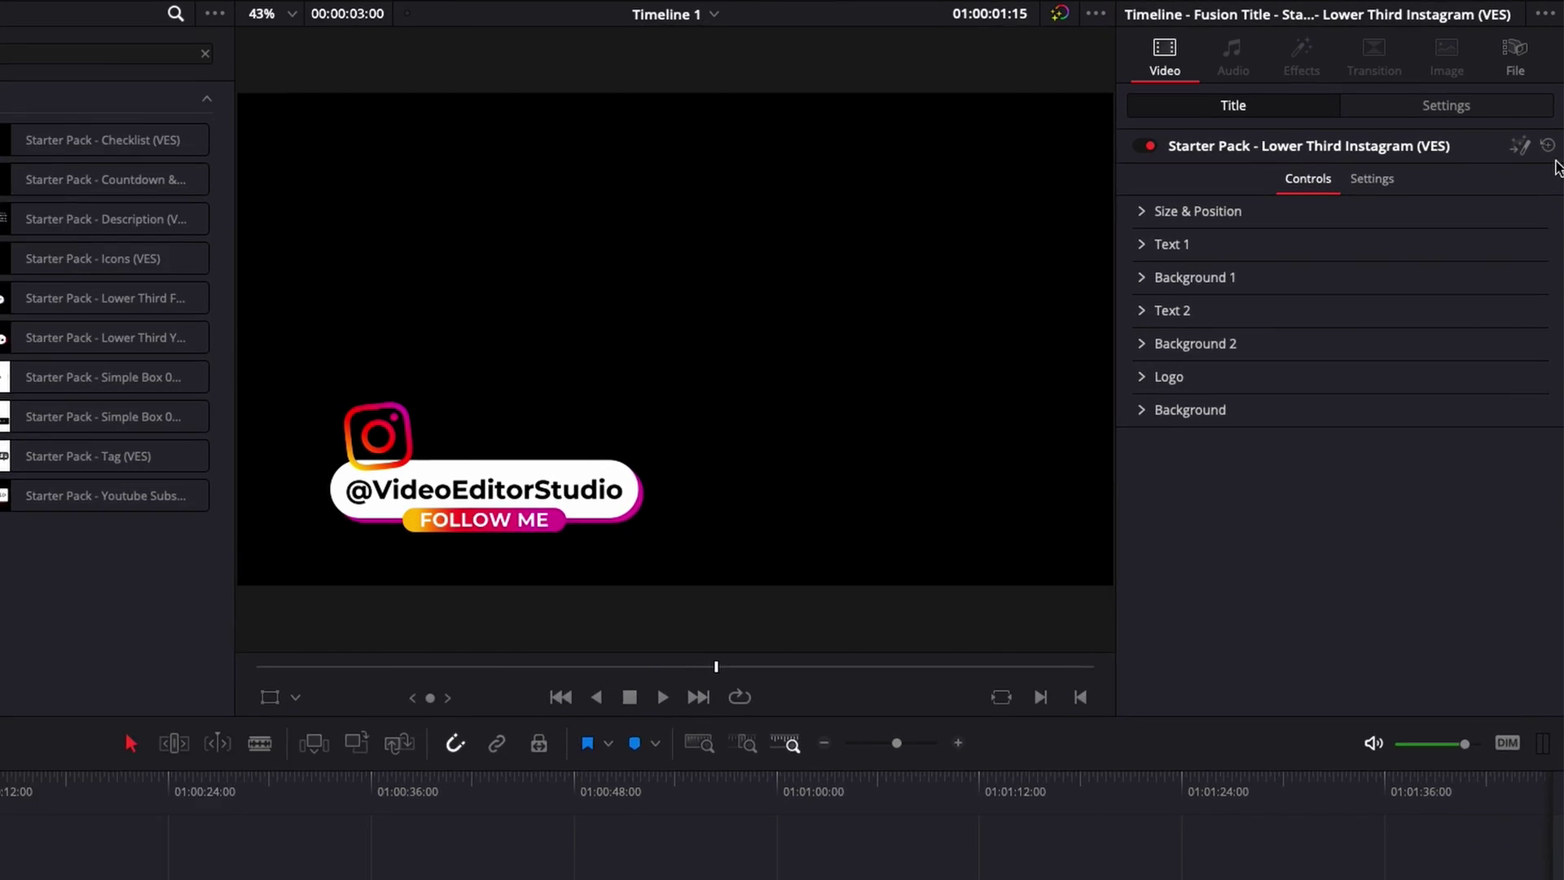
pyautogui.click(1513, 174)
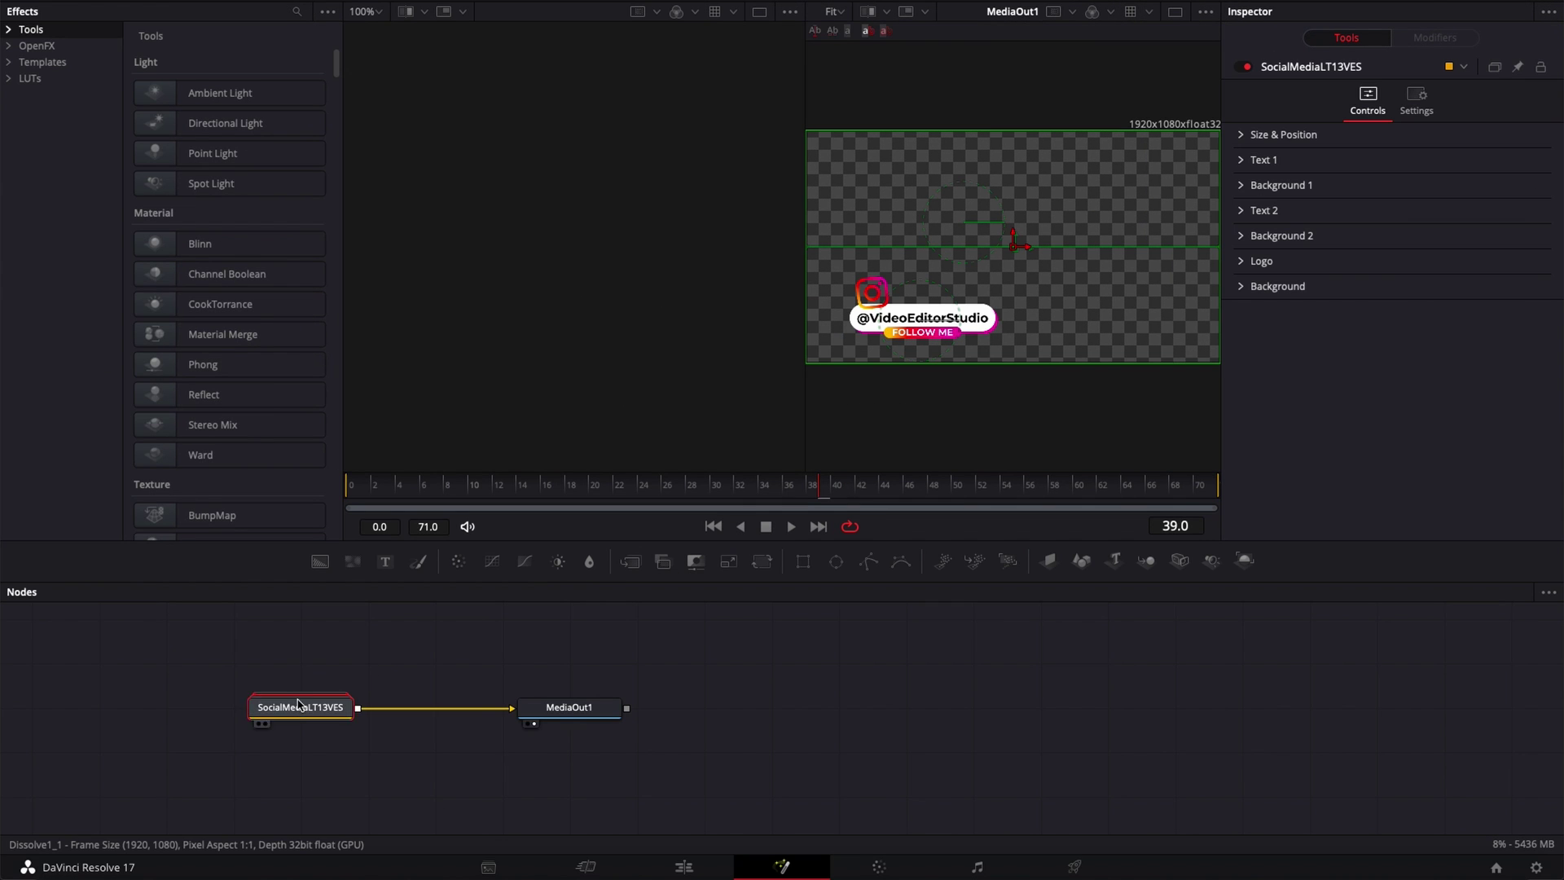
pyautogui.doubleClick(299, 706)
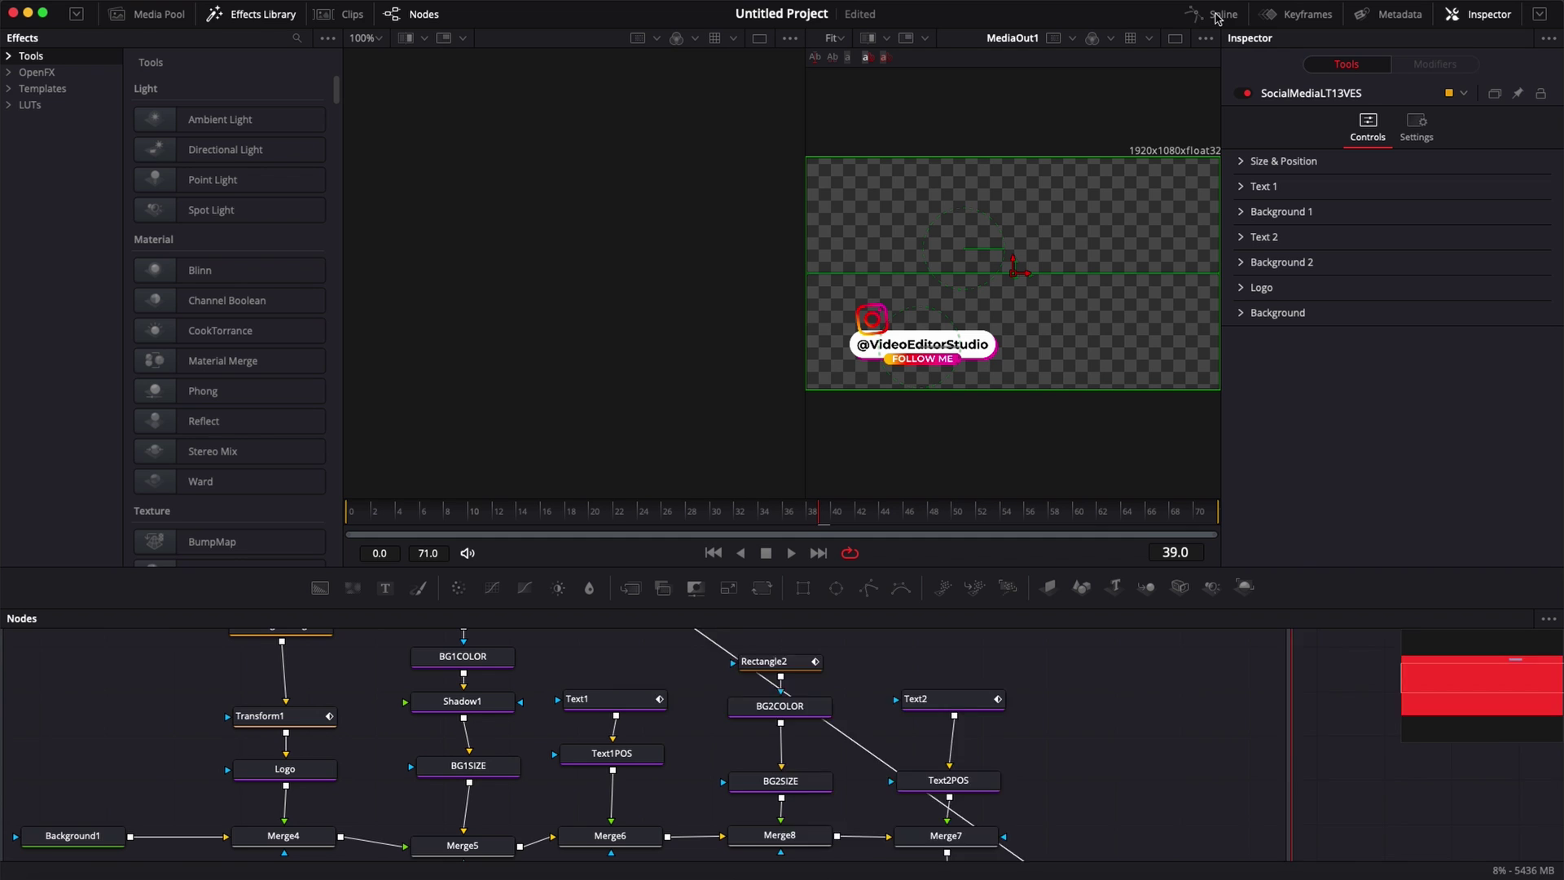
pyautogui.click(1218, 16)
pyautogui.click(809, 661)
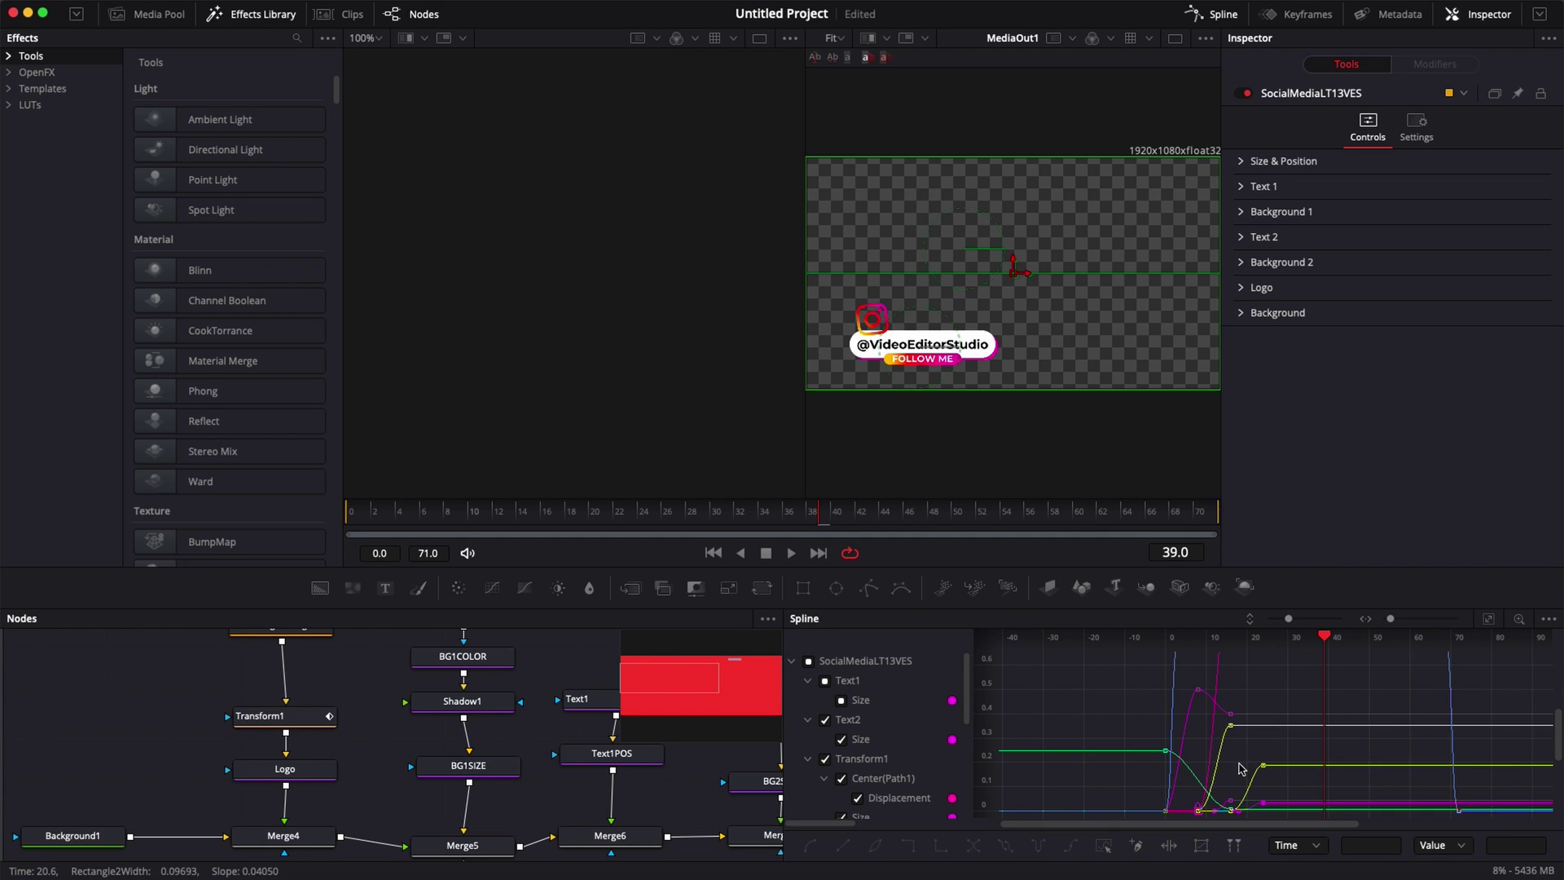
pyautogui.hscroll(10, 1240, 770)
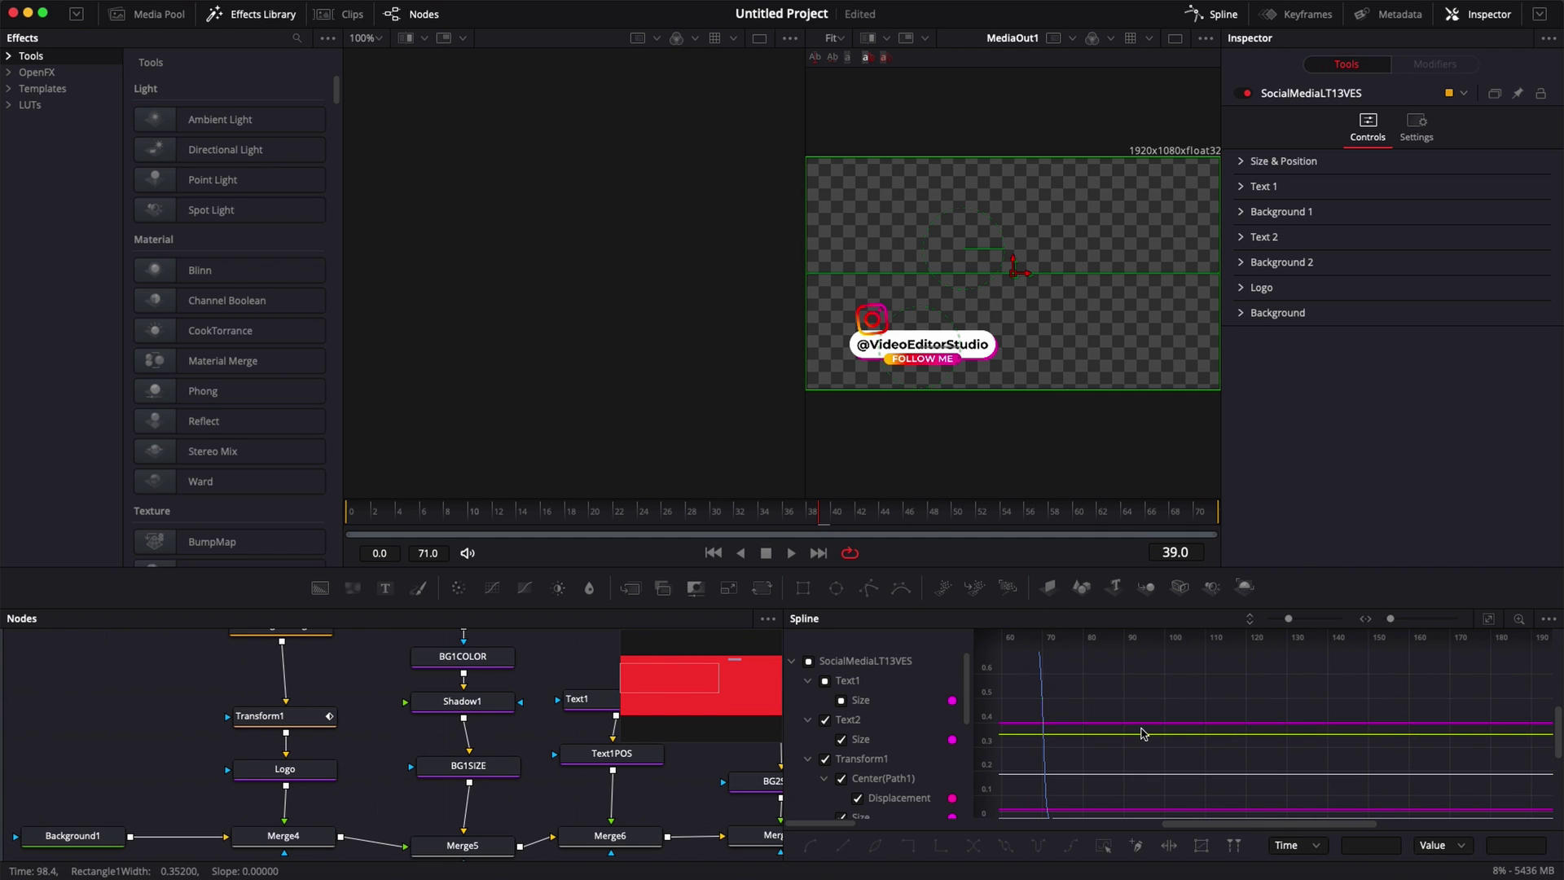